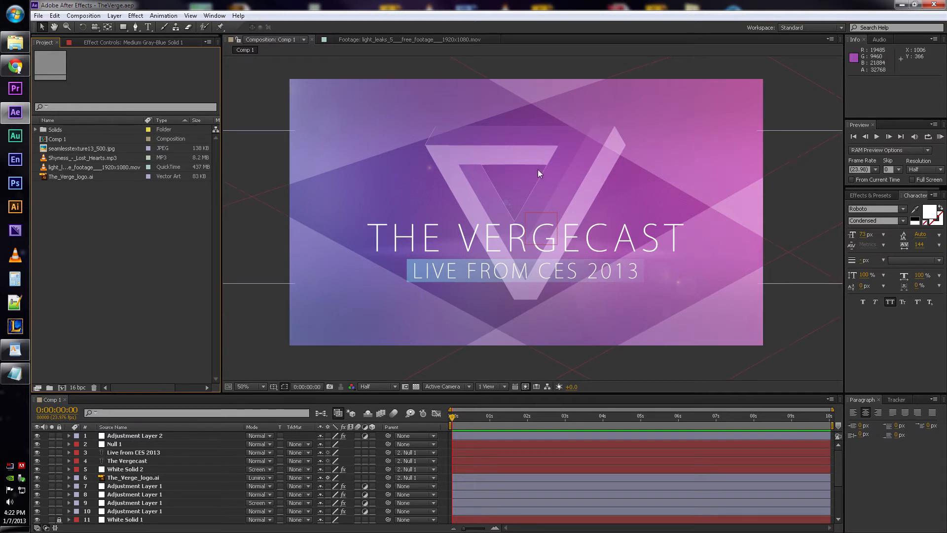
# - Solo the Medium Gray-Blue Solid 1 background layer to view it in isolation
pyautogui.click(527, 493)
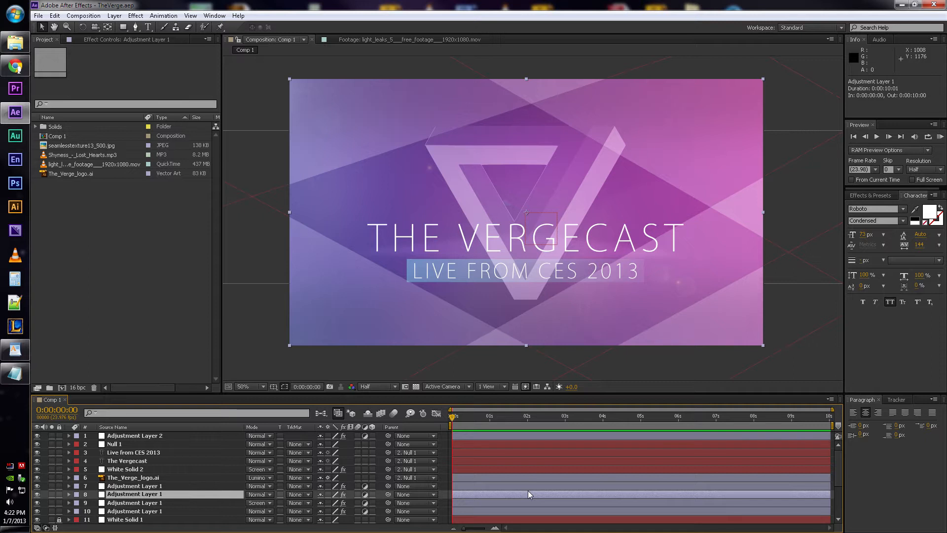
pyautogui.scroll(-3, 170, 442)
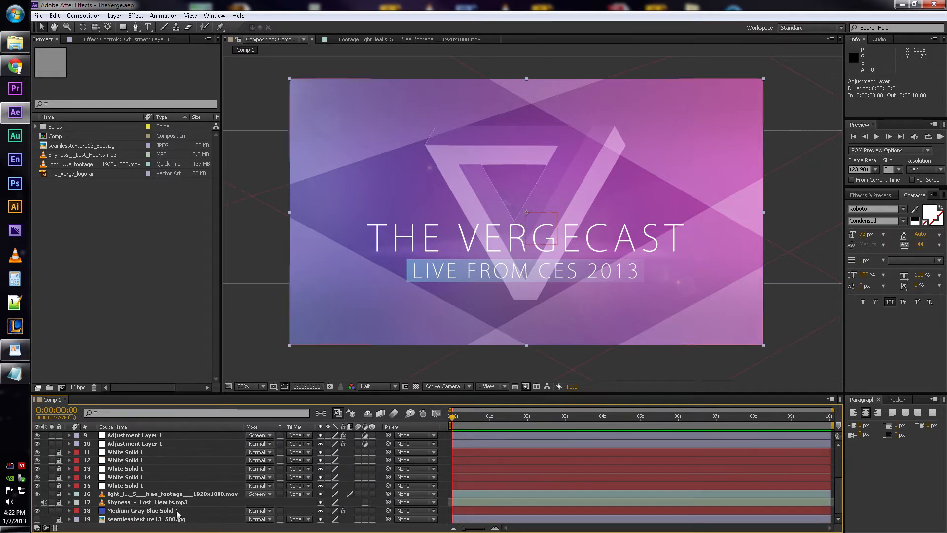
pyautogui.click(155, 510)
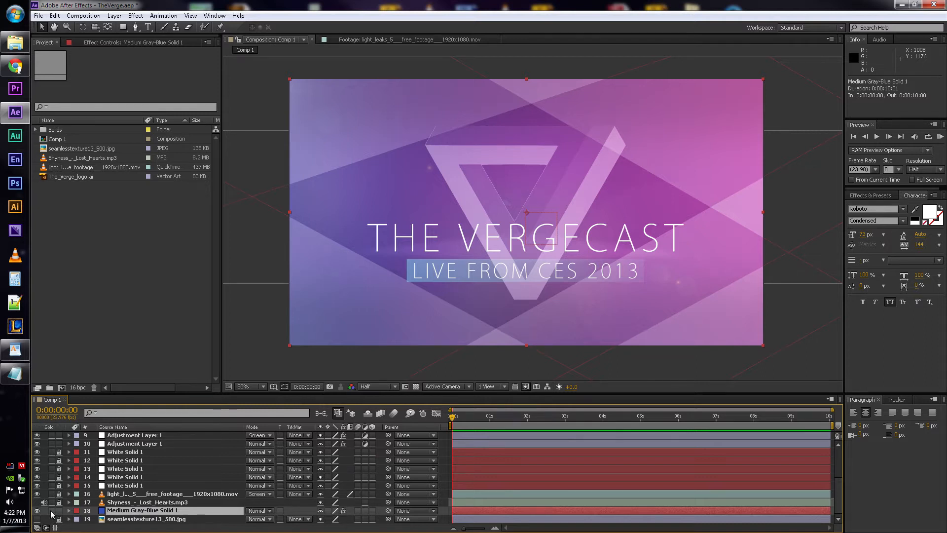
pyautogui.click(52, 510)
pyautogui.scroll(2, 586, 228)
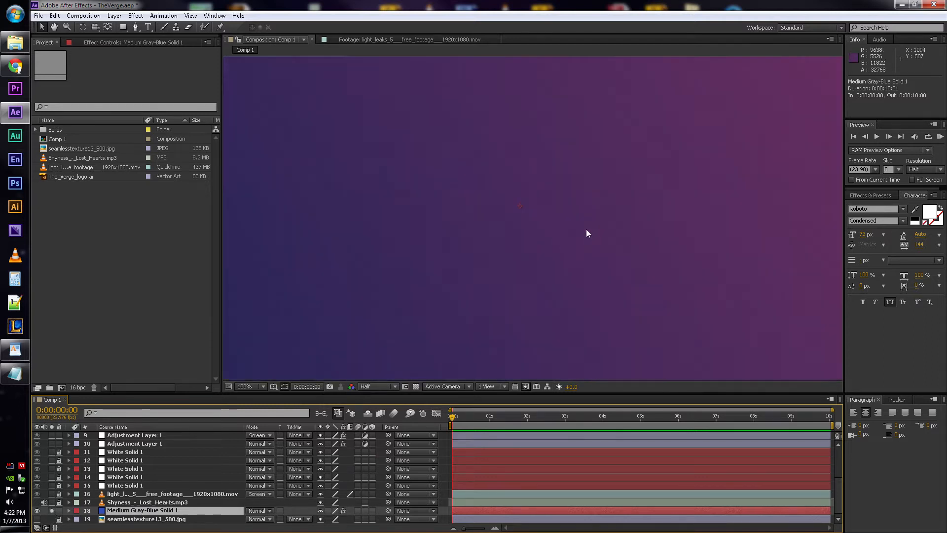
# - Set the composition preview resolution to Full and inspect the gradient background up close
pyautogui.click(375, 386)
pyautogui.click(379, 412)
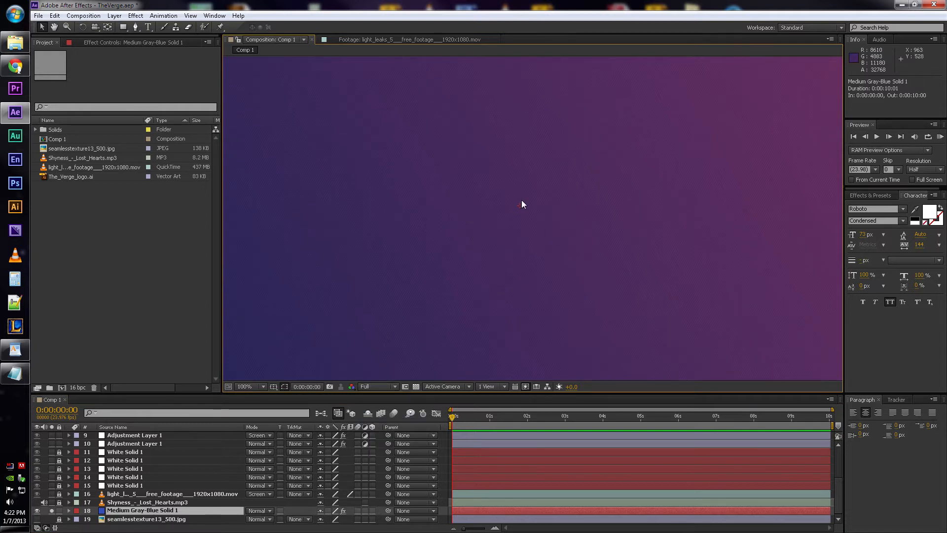
pyautogui.scroll(-1, 550, 200)
pyautogui.scroll(1, 549, 200)
pyautogui.press('space')
pyautogui.moveTo(730, 127); pyautogui.dragTo(707, 112)
pyautogui.scroll(-1, 502, 190)
pyautogui.press('space')
pyautogui.moveTo(484, 220)
pyautogui.mouseDown()
pyautogui.moveTo(513, 236)
pyautogui.moveTo(494, 222)
pyautogui.mouseUp()
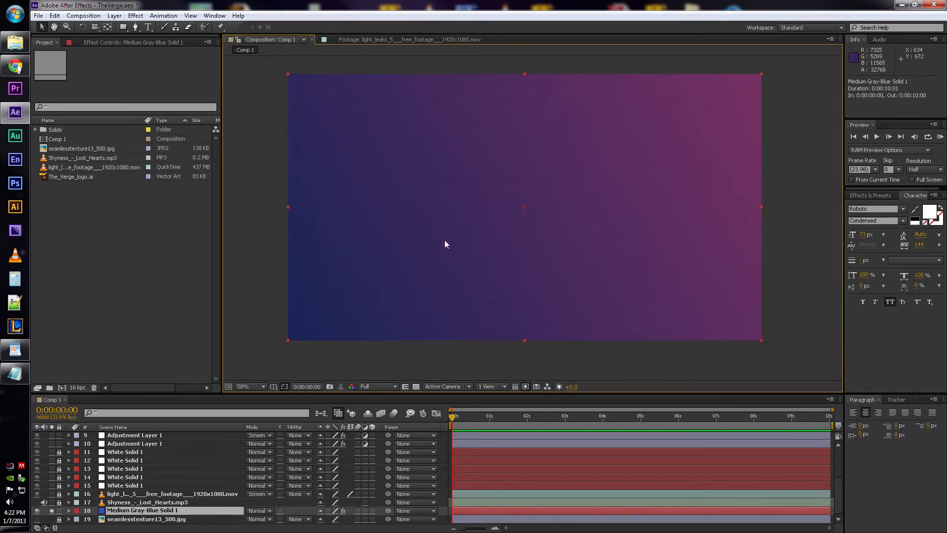
# - Show the effects of the Medium Gray-Blue Solid 1 layer and switch the Ramp effect off and back on to compare
pyautogui.click(102, 43)
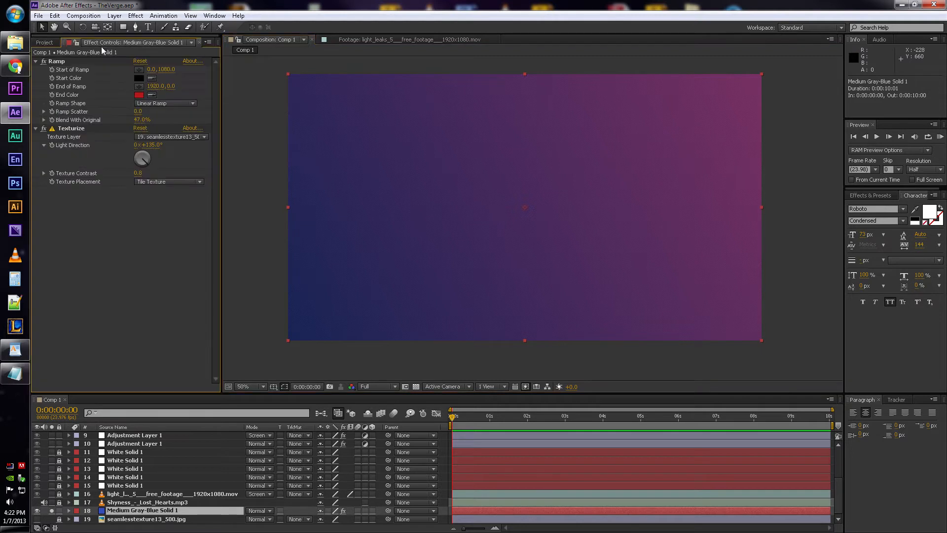
pyautogui.click(44, 61)
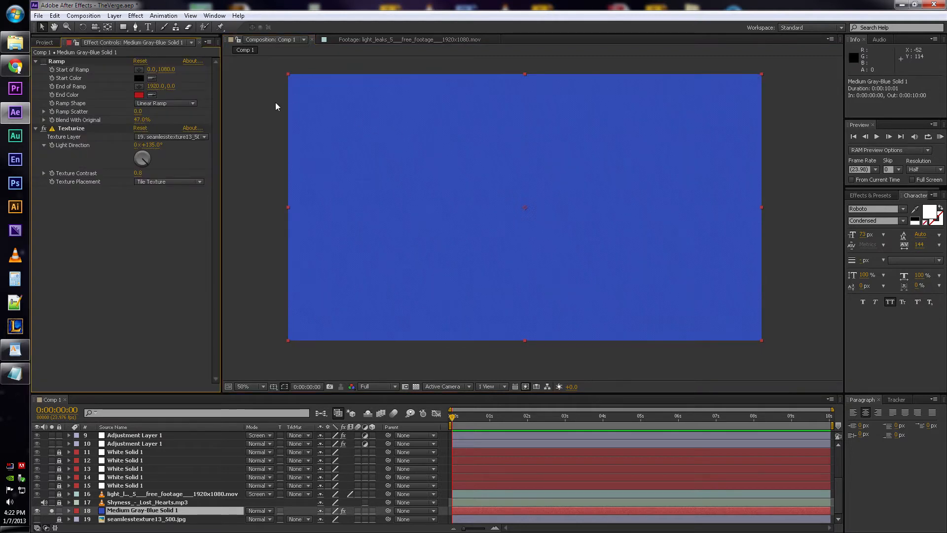
pyautogui.click(44, 61)
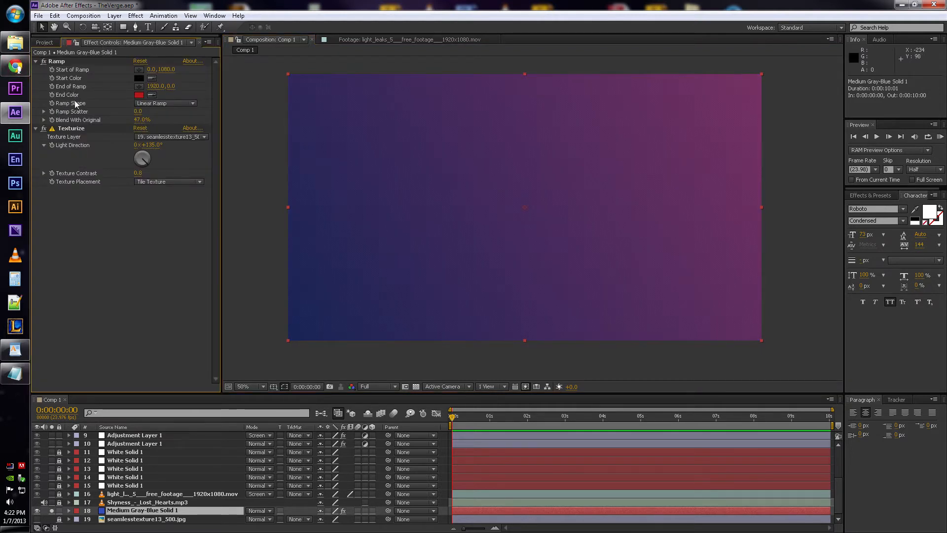
# - Open the background solid's settings to view its size and color, and close them without changes
pyautogui.click(135, 26)
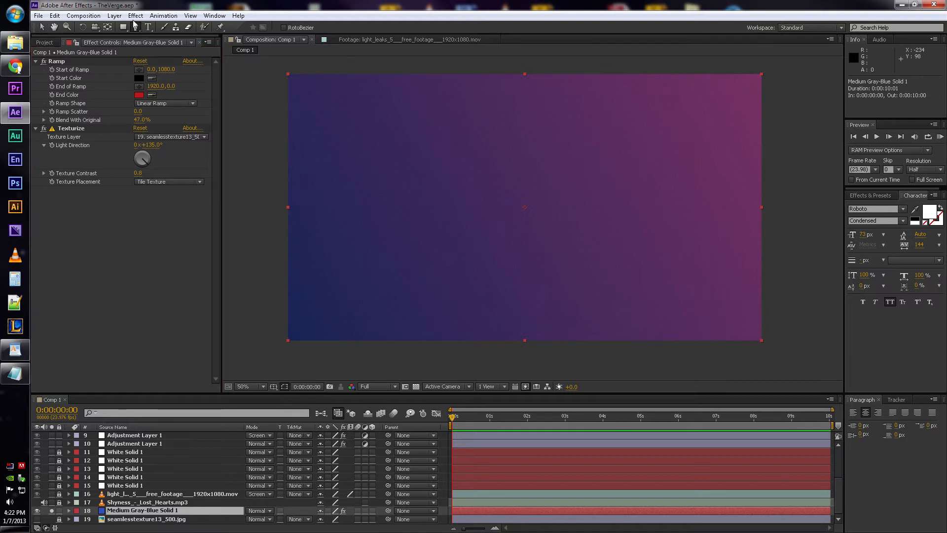
pyautogui.click(42, 27)
pyautogui.click(114, 16)
pyautogui.click(137, 37)
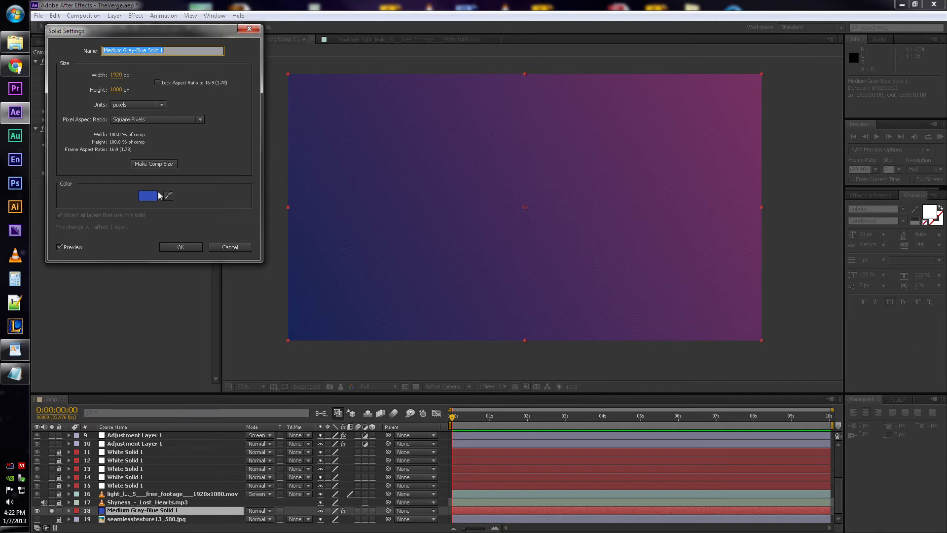
pyautogui.press('Escape')
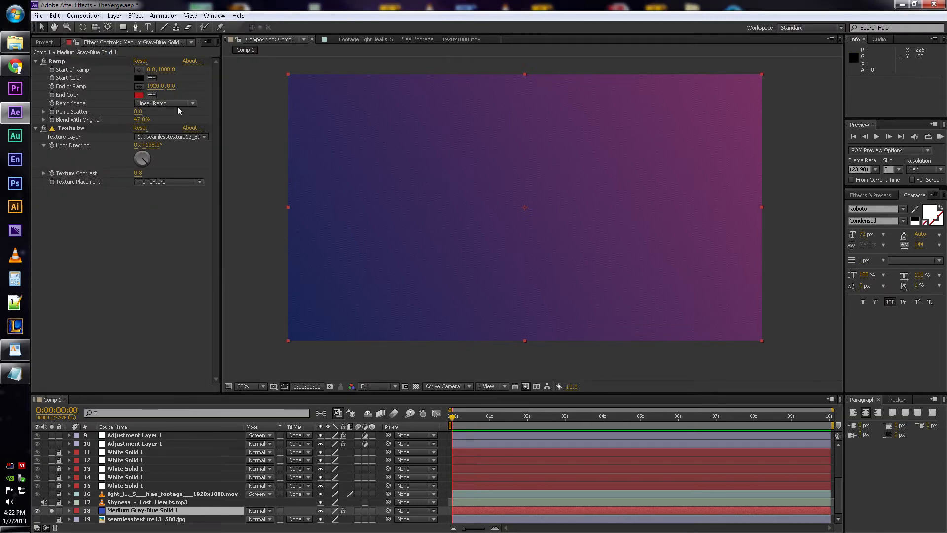
# - Try a different Blend With Original value on the Ramp effect and undo it
pyautogui.click(75, 120)
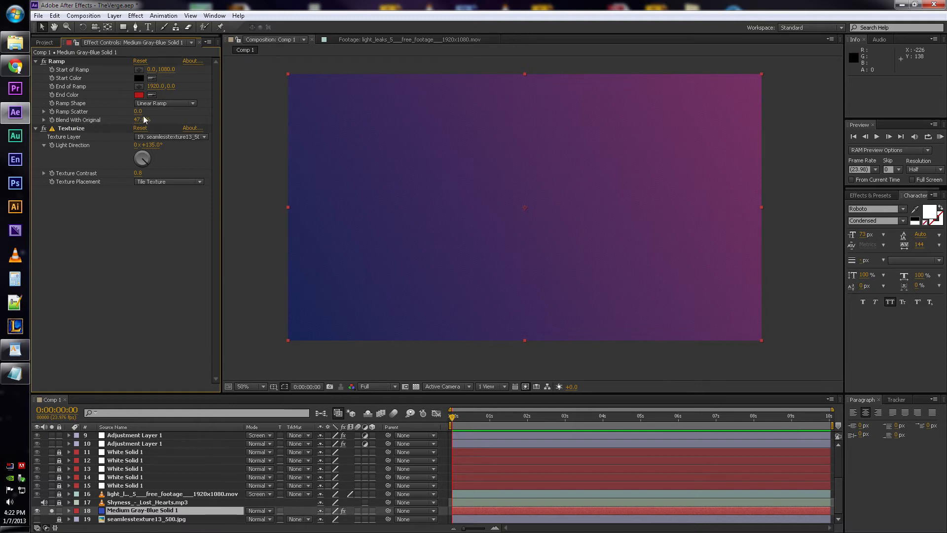
pyautogui.moveTo(142, 119)
pyautogui.mouseDown()
pyautogui.moveTo(178, 120)
pyautogui.moveTo(133, 120)
pyautogui.mouseUp()
pyautogui.hotkey('ctrl', 'z')
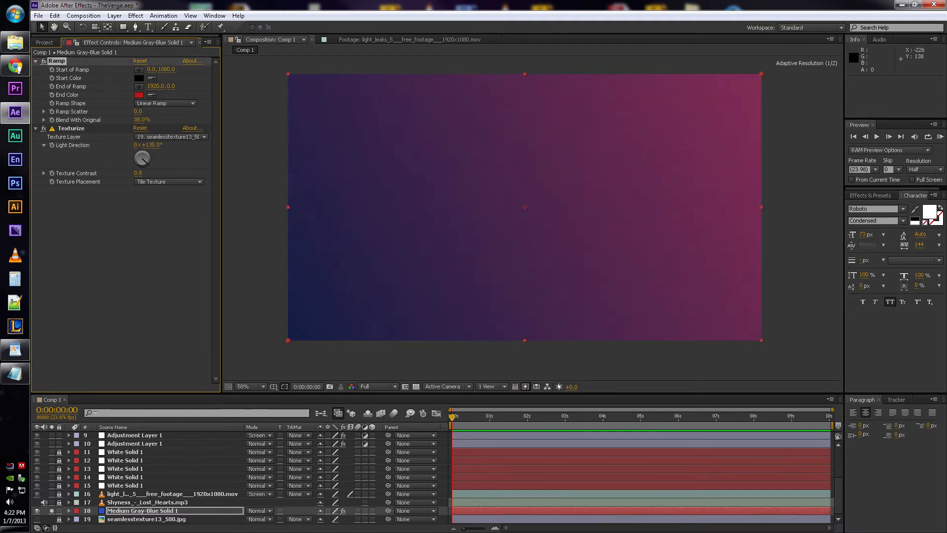
# - Disable the Texturize effect on the background solid and inspect the gradient without the texture
pyautogui.click(70, 129)
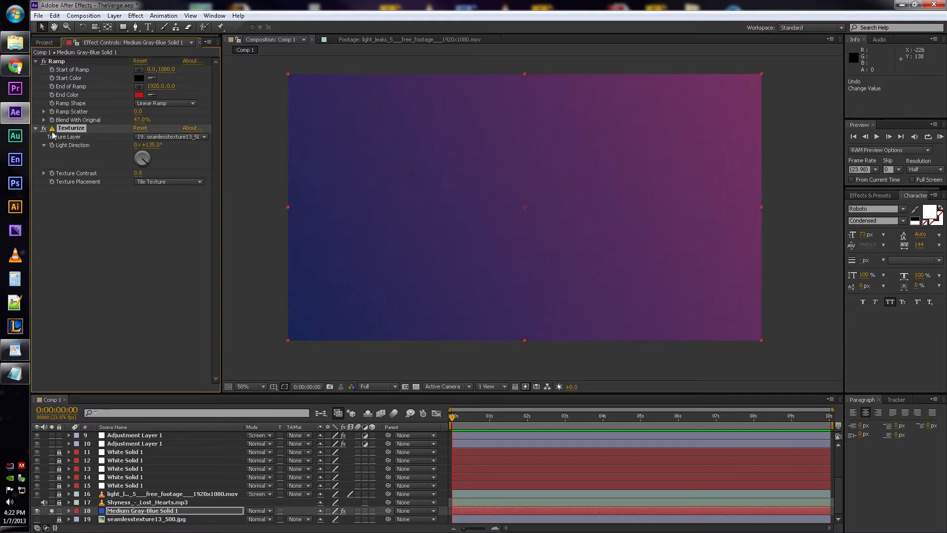
pyautogui.click(52, 128)
pyautogui.click(570, 282)
pyautogui.click(44, 128)
pyautogui.scroll(2, 646, 161)
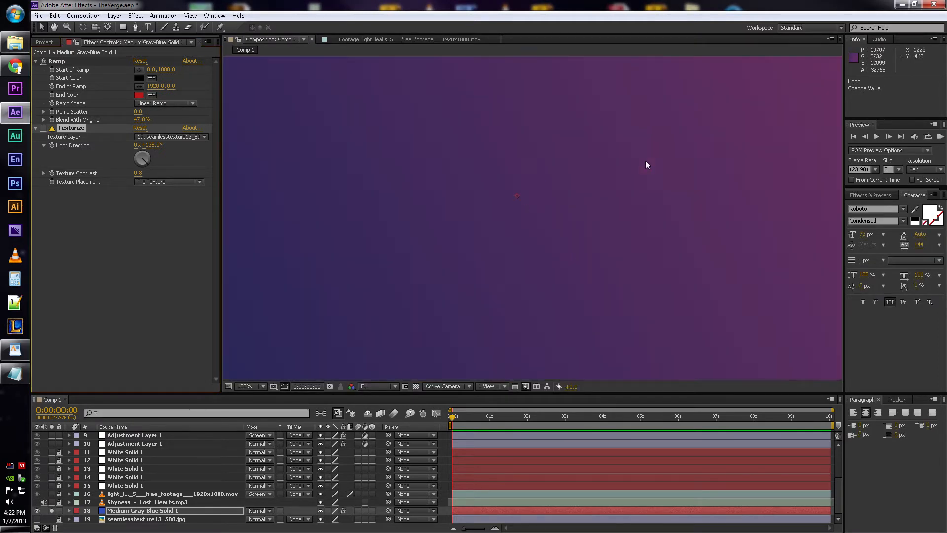
pyautogui.moveTo(730, 106); pyautogui.dragTo(698, 190)
pyautogui.scroll(-1, 460, 181)
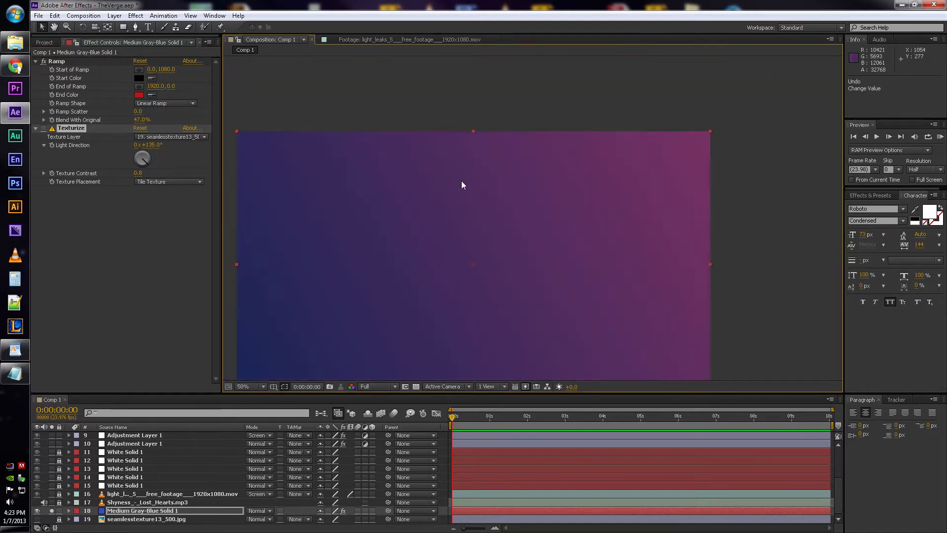
pyautogui.moveTo(393, 253); pyautogui.dragTo(445, 187)
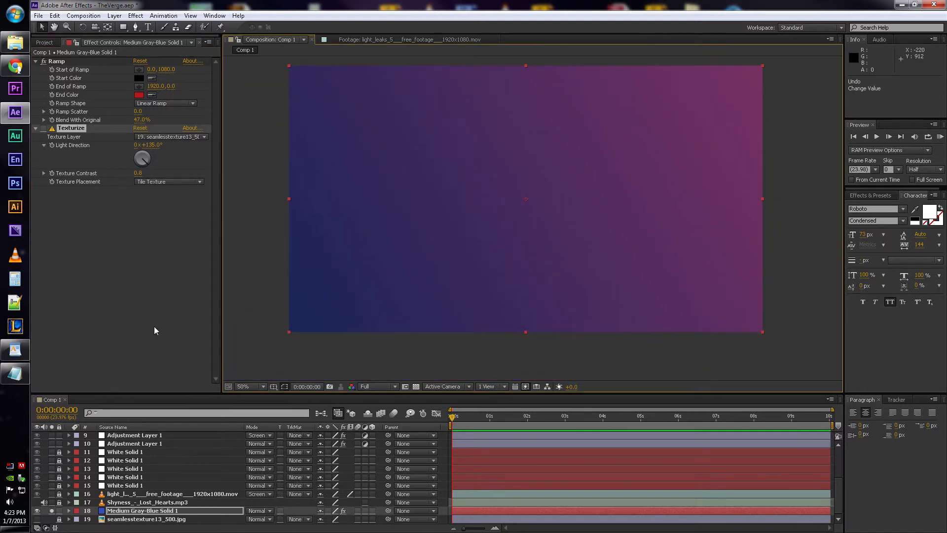
# - Cycle the project color depth through 32 bpc and back to 16 bpc
pyautogui.click(45, 43)
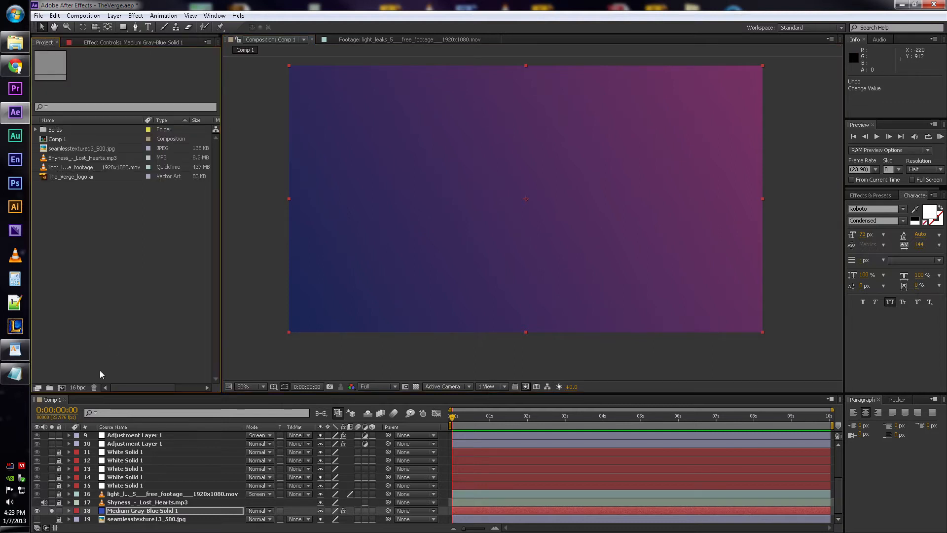
pyautogui.click(140, 513)
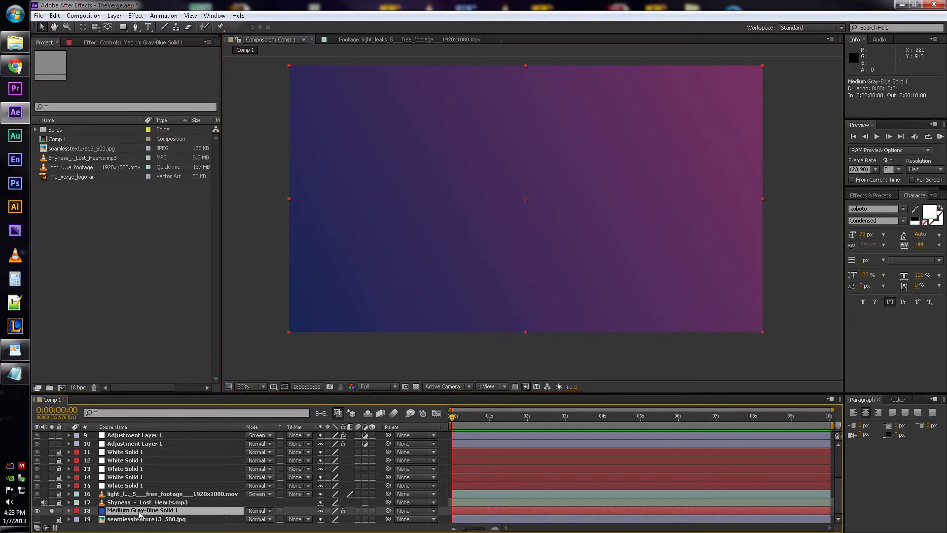
pyautogui.keyDown('alt'); pyautogui.click(79, 388); pyautogui.keyUp('alt')
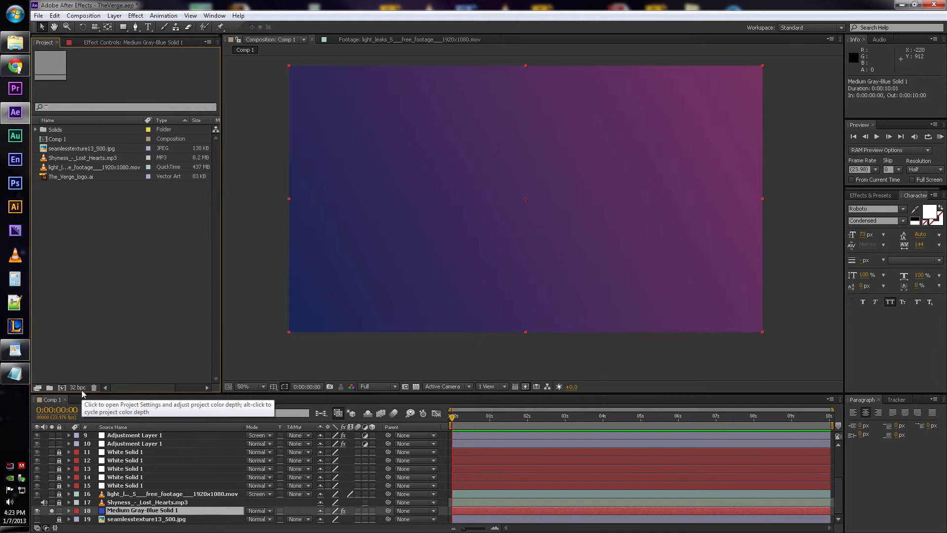
pyautogui.keyDown('alt'); pyautogui.click(82, 389); pyautogui.keyUp('alt')
pyautogui.keyDown('alt'); pyautogui.click(82, 389); pyautogui.keyUp('alt')
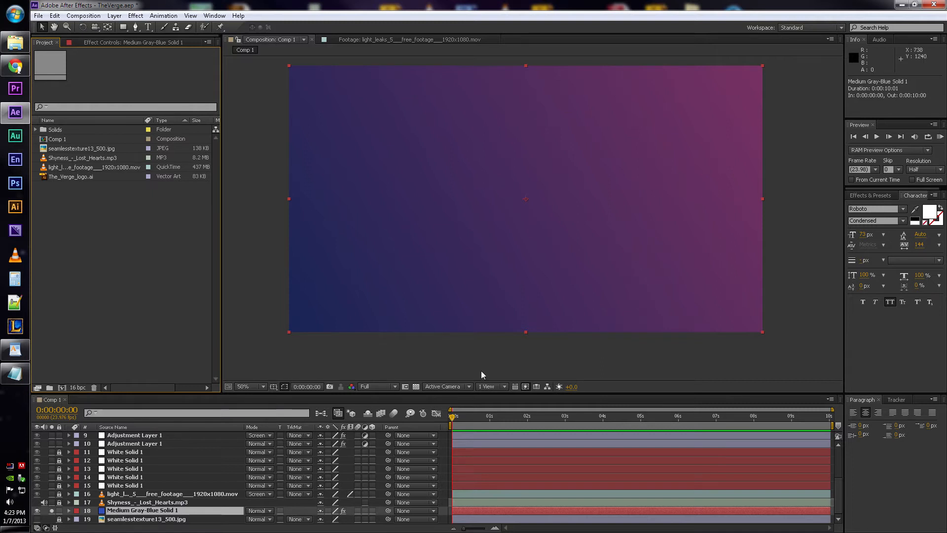
# - Inspect the gradient once more, deselect the background solid and turn off its solo to show the full composition
pyautogui.scroll(2, 664, 229)
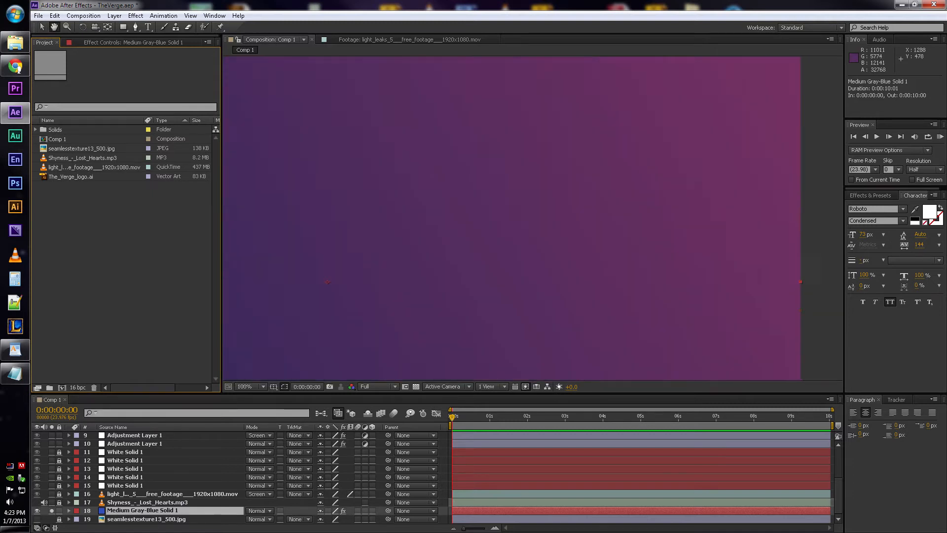
pyautogui.scroll(-2, 570, 223)
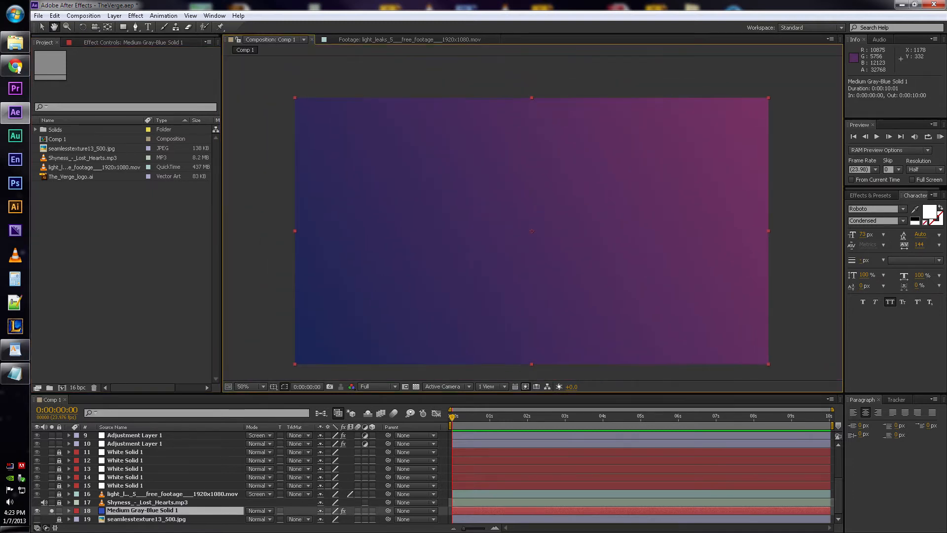
pyautogui.moveTo(585, 180); pyautogui.dragTo(590, 162)
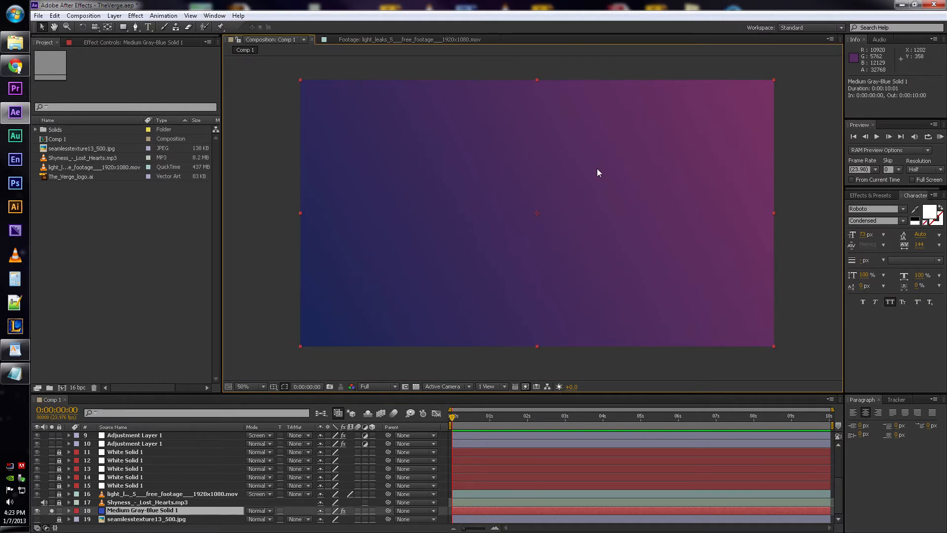
pyautogui.click(427, 362)
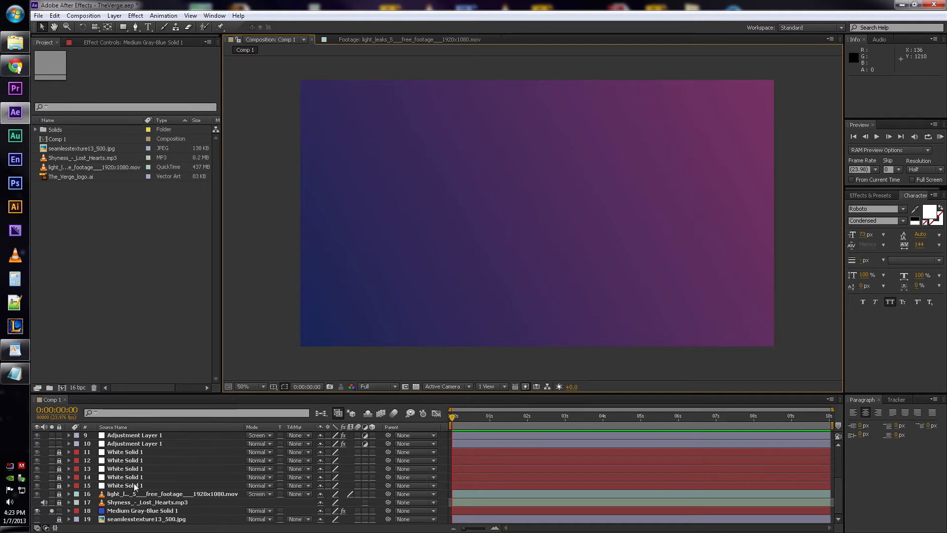
pyautogui.click(52, 510)
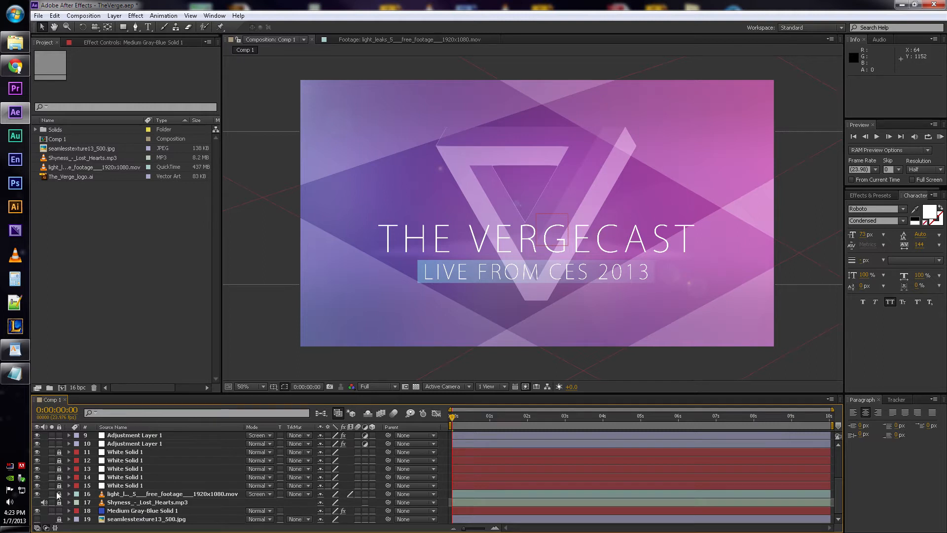
# - Solo the light leaks footage layer and scrub the timeline to 0:00:02:13 to preview it
pyautogui.click(52, 494)
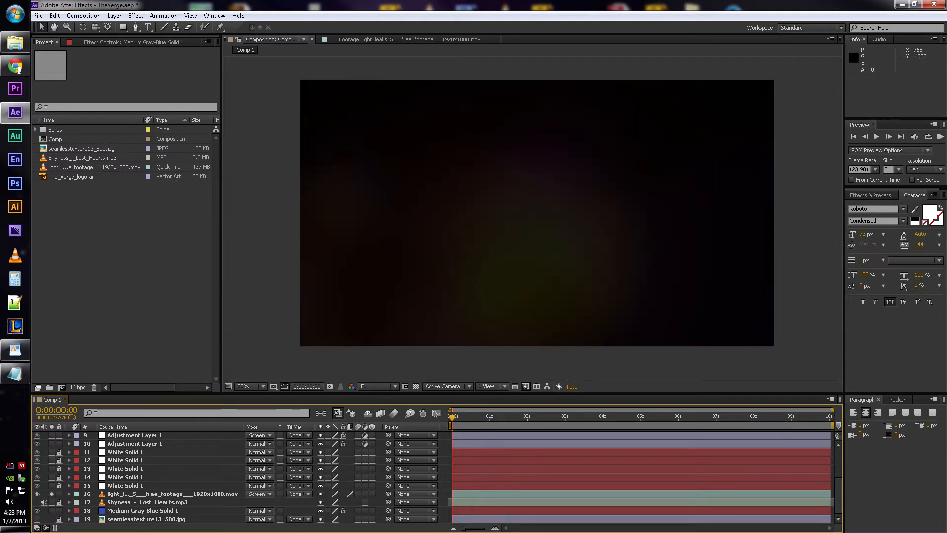
pyautogui.moveTo(500, 416); pyautogui.dragTo(548, 406)
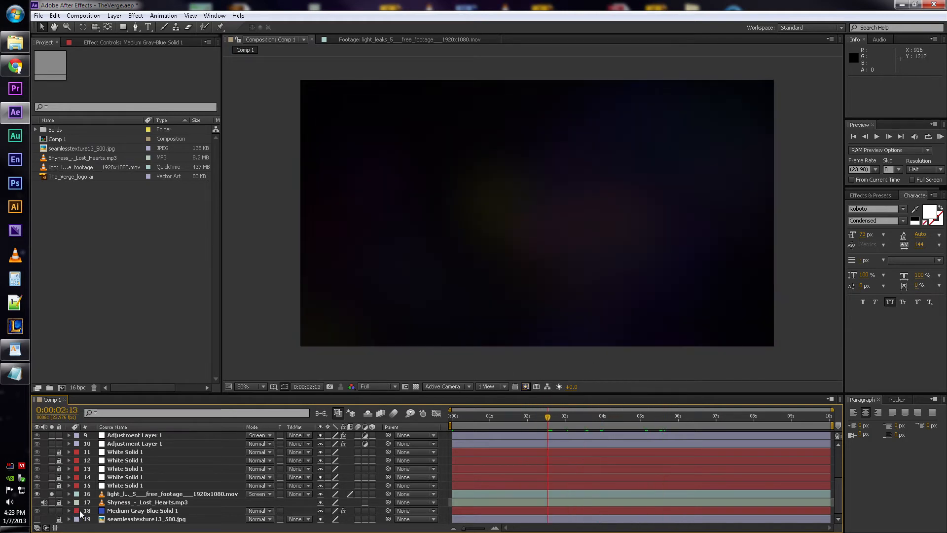
# - Switch to the WordPad notes to review the resource links, wiggle expressions and color codes, and return to After Effects
pyautogui.click(15, 349)
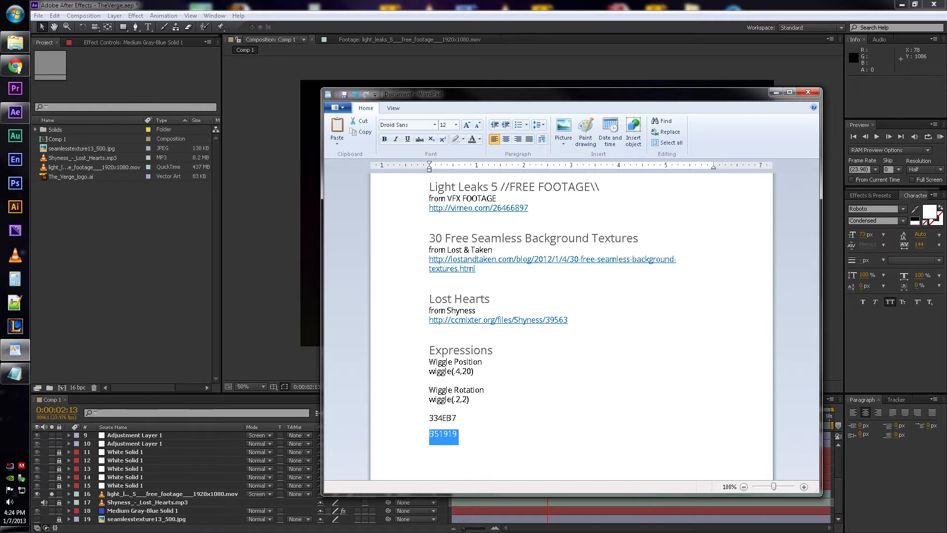
pyautogui.click(458, 418)
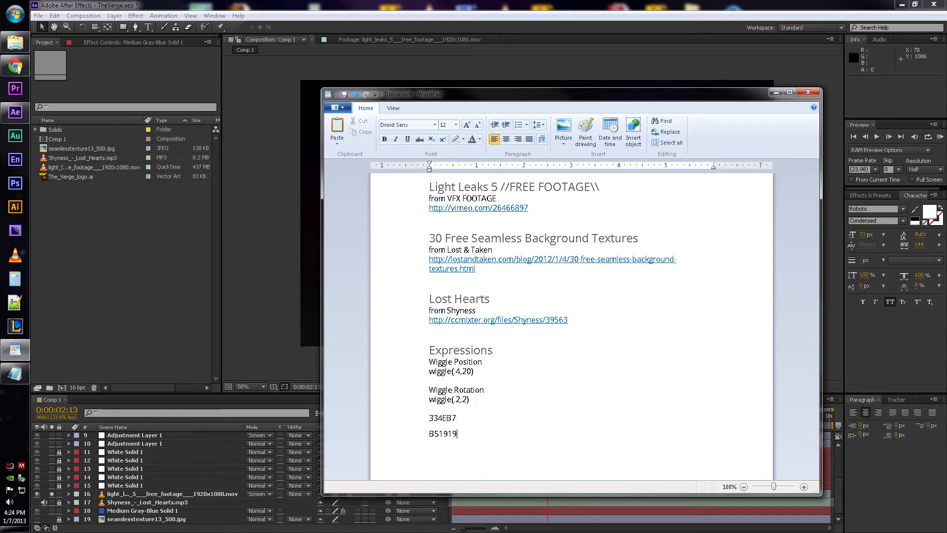
pyautogui.click(465, 40)
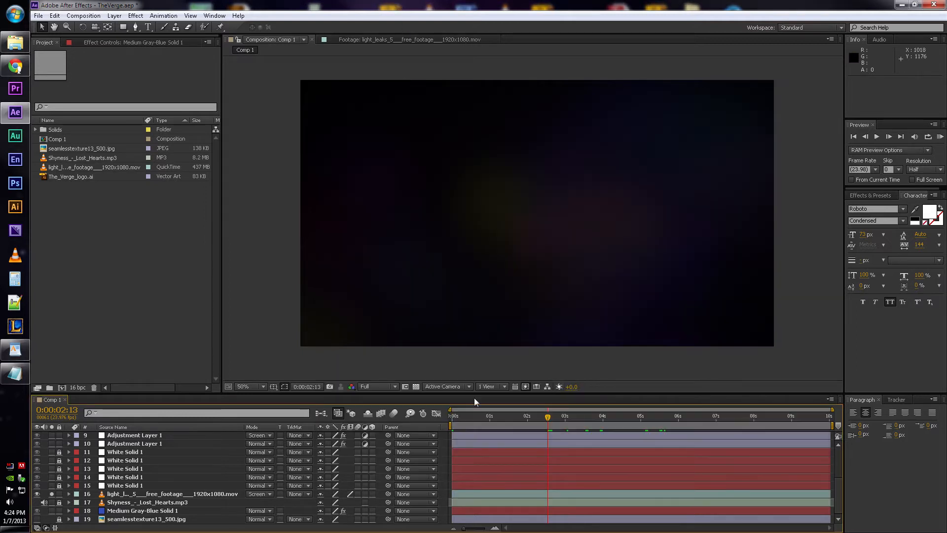
# - Try the Normal blending mode on the light leaks footage layer and undo it
pyautogui.click(137, 494)
pyautogui.click(264, 494)
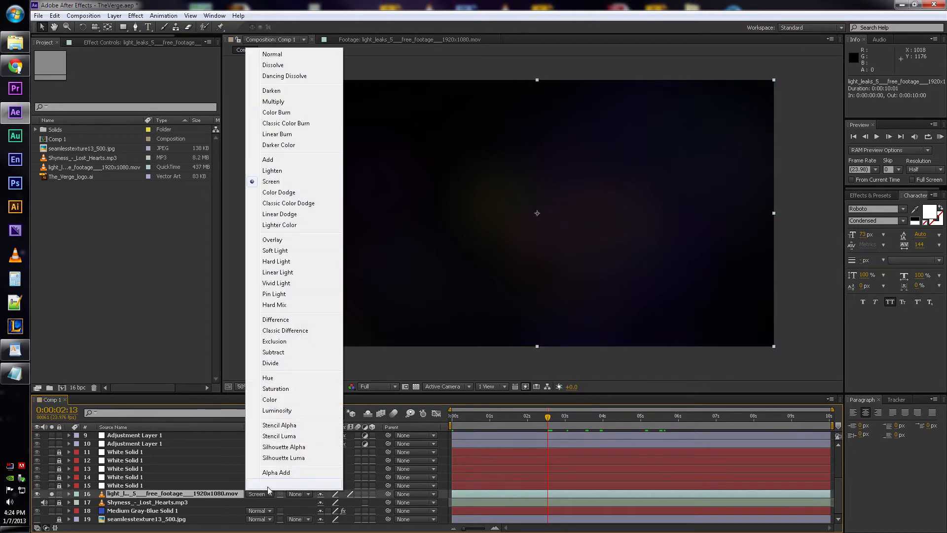
pyautogui.click(291, 55)
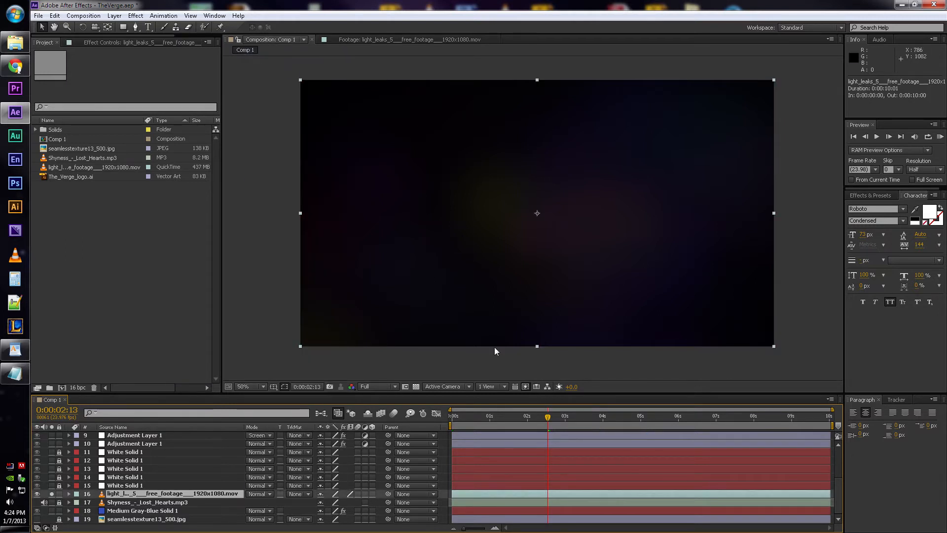
pyautogui.hotkey('ctrl', 'z')
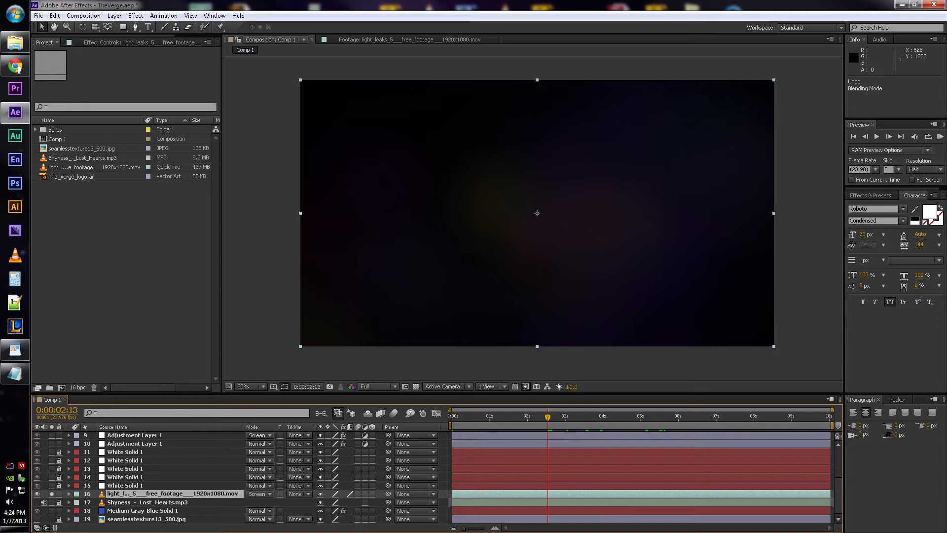
# - Reveal the Opacity property of the light leaks footage layer
pyautogui.press('t')
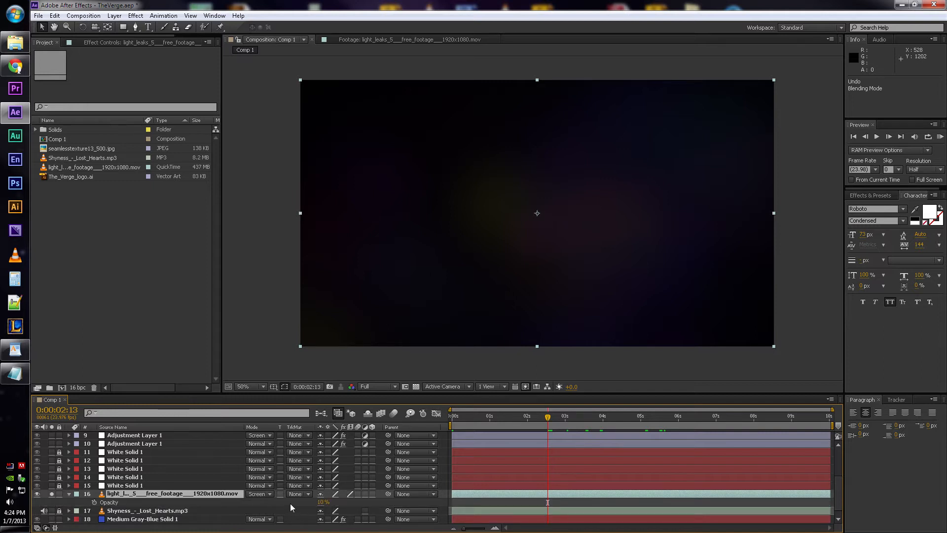
# - Turn off solo for the light leaks footage layer and compare the full composition with the layer hidden and shown at 100% magnification
pyautogui.click(51, 494)
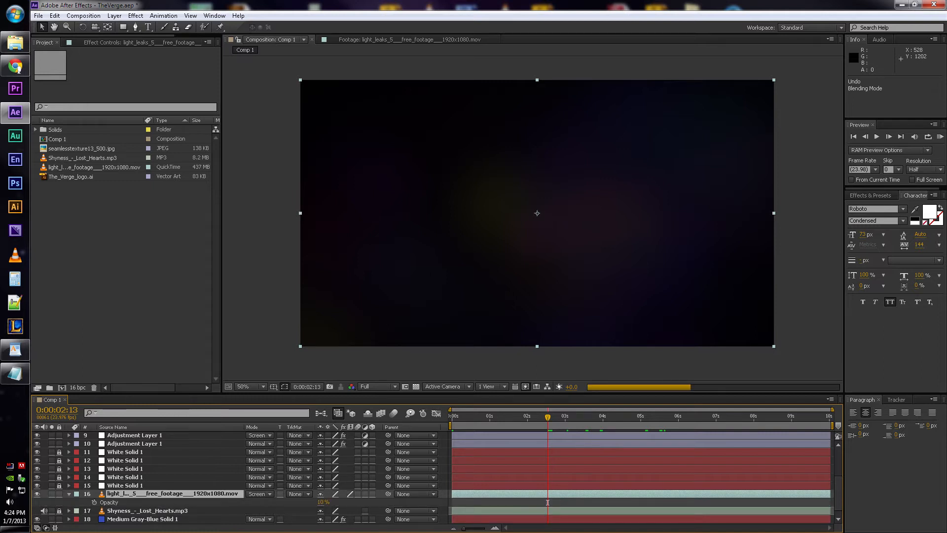
pyautogui.click(38, 494)
pyautogui.click(37, 493)
pyautogui.press('.')
pyautogui.press('.')
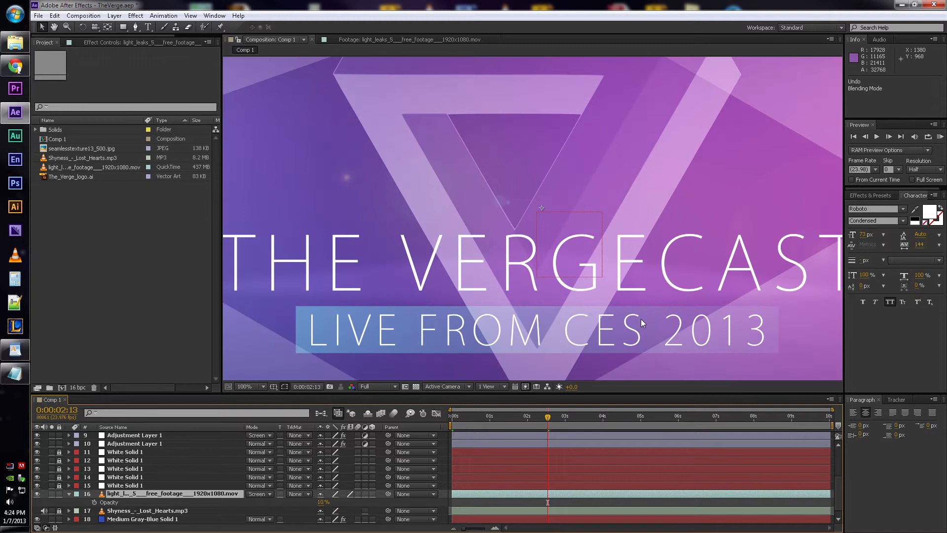
# - Examine the Ramp and Texturize effect settings of the Medium Gray-Blue Solid 1 background layer
pyautogui.click(136, 519)
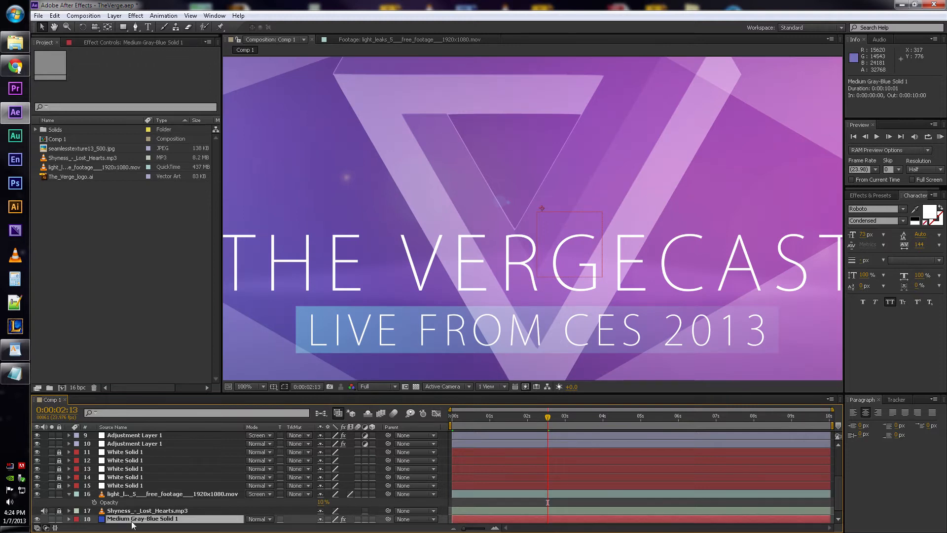
pyautogui.click(70, 43)
pyautogui.click(44, 129)
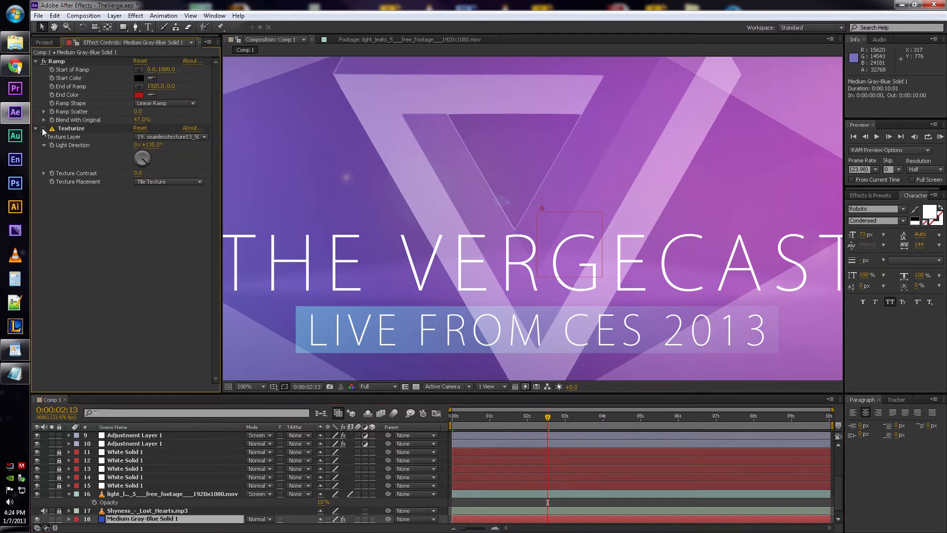
# - Compare the composition with the light leaks footage layer hidden and shown at 0:00:02:13 and 0:00:05:00
pyautogui.click(130, 498)
pyautogui.scroll(-1, 348, 284)
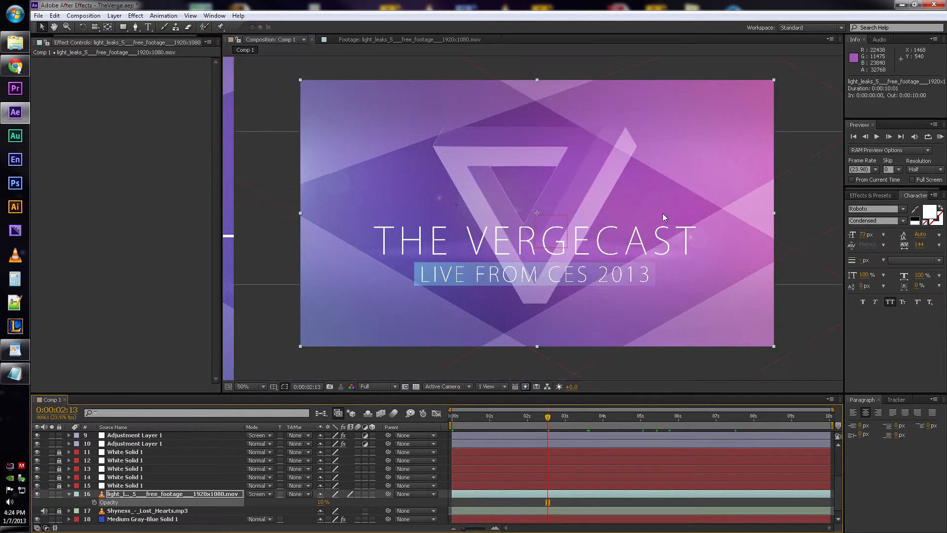
pyautogui.click(37, 493)
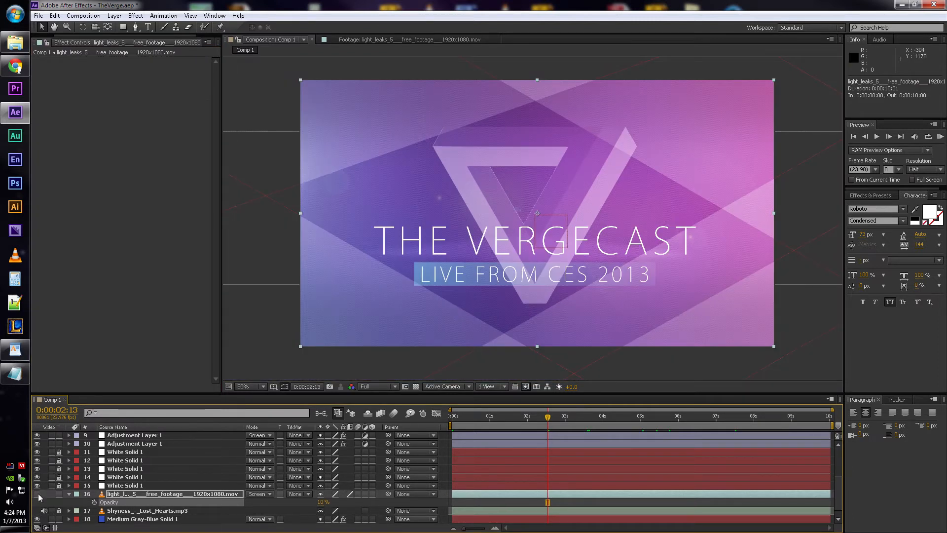
pyautogui.click(38, 494)
pyautogui.click(640, 416)
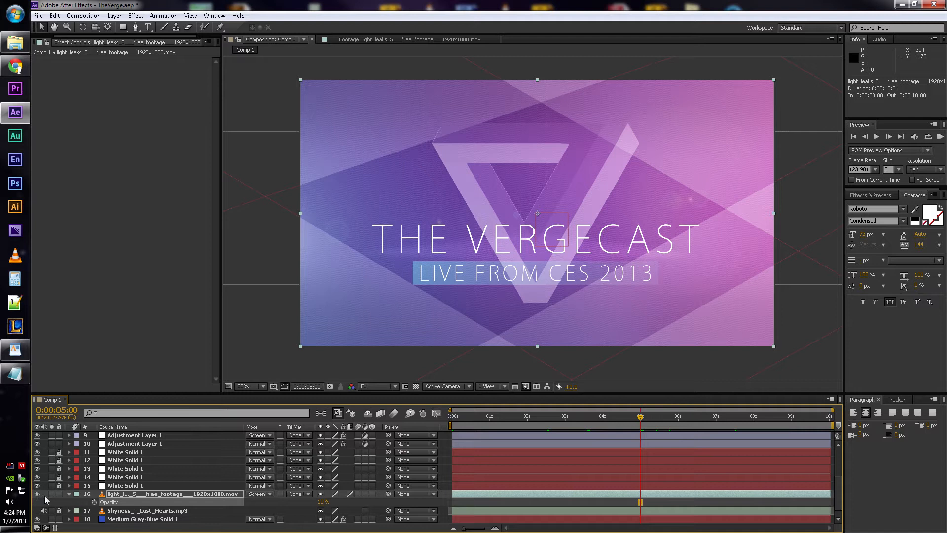
pyautogui.click(37, 494)
pyautogui.click(37, 494)
# - Lock the light leaks footage layer, and unlock and select the five White Solid 1 layers, 11 to 15
pyautogui.click(127, 485)
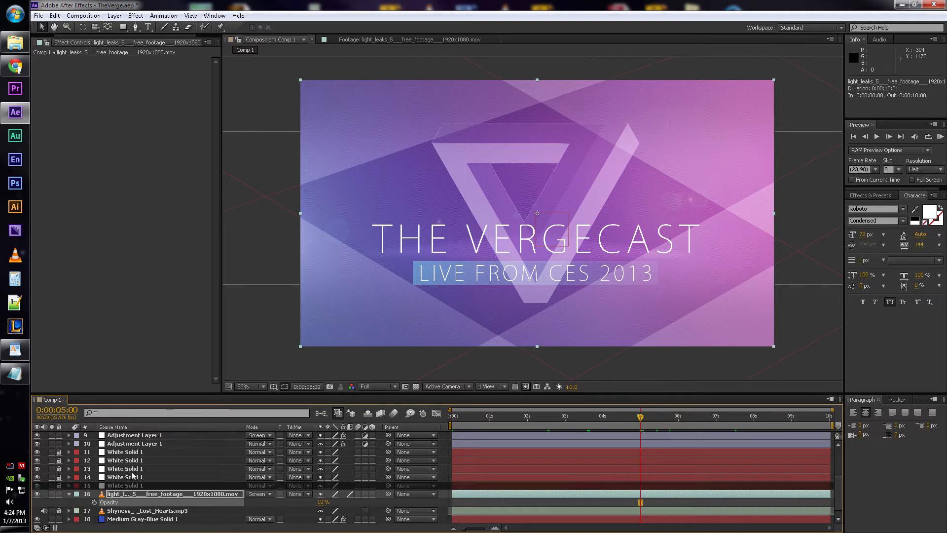
pyautogui.click(59, 494)
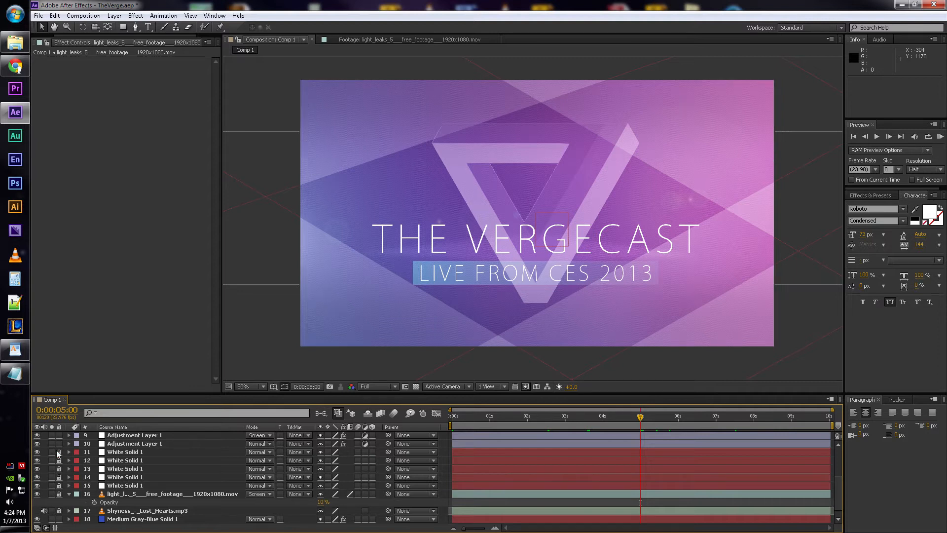
pyautogui.moveTo(60, 465); pyautogui.dragTo(60, 486)
pyautogui.click(107, 486)
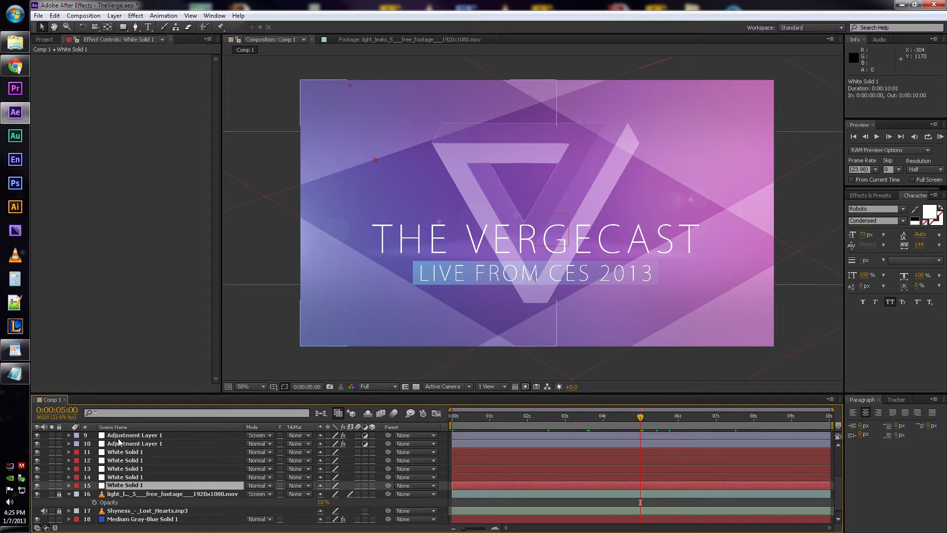
pyautogui.keyDown('shift'); pyautogui.click(120, 455); pyautogui.keyUp('shift')
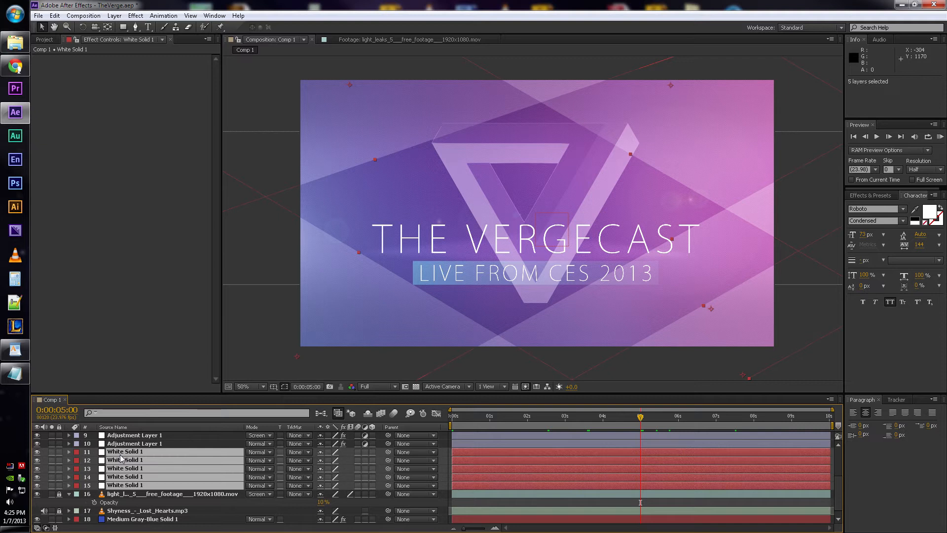
# - Preview the five selected White Solid 1 layers in the composition and reveal their Position properties
pyautogui.scroll(-2, 690, 160)
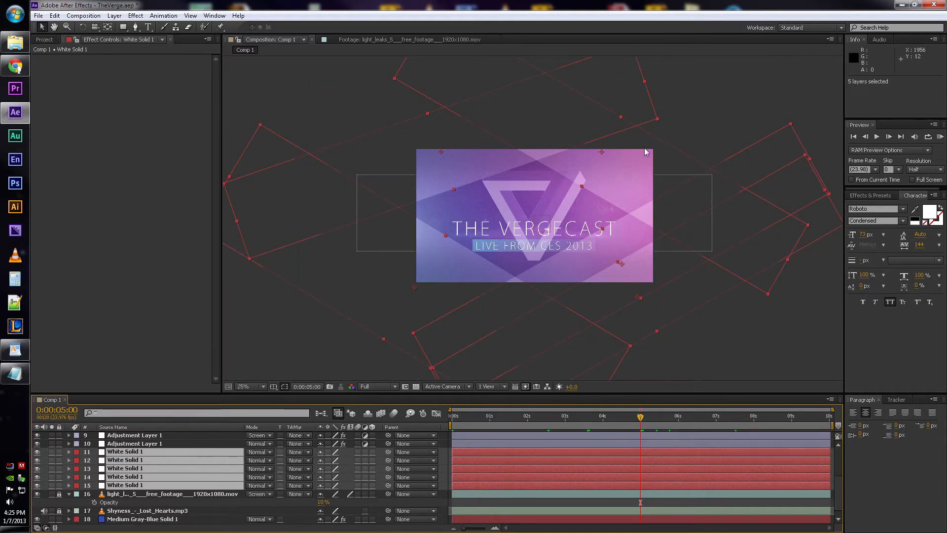
pyautogui.scroll(2, 639, 138)
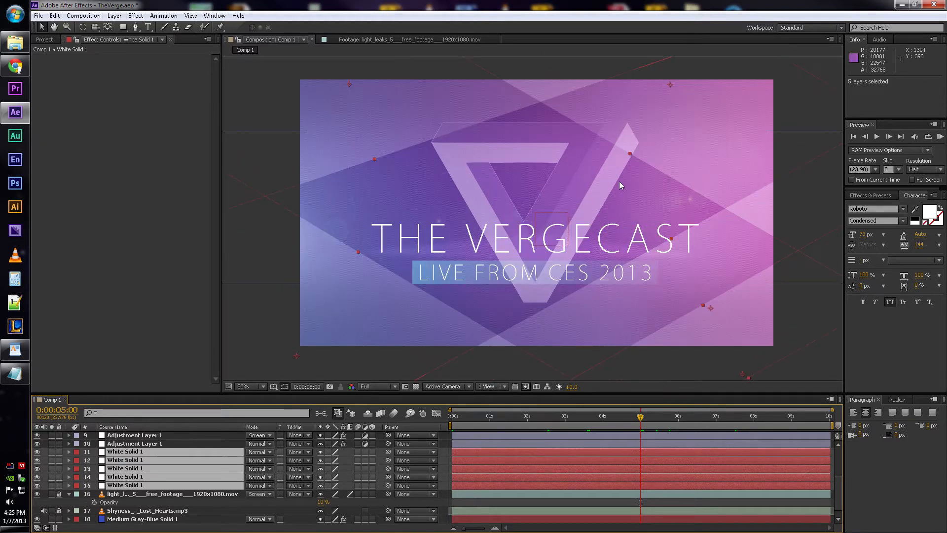
pyautogui.press('KP_0')
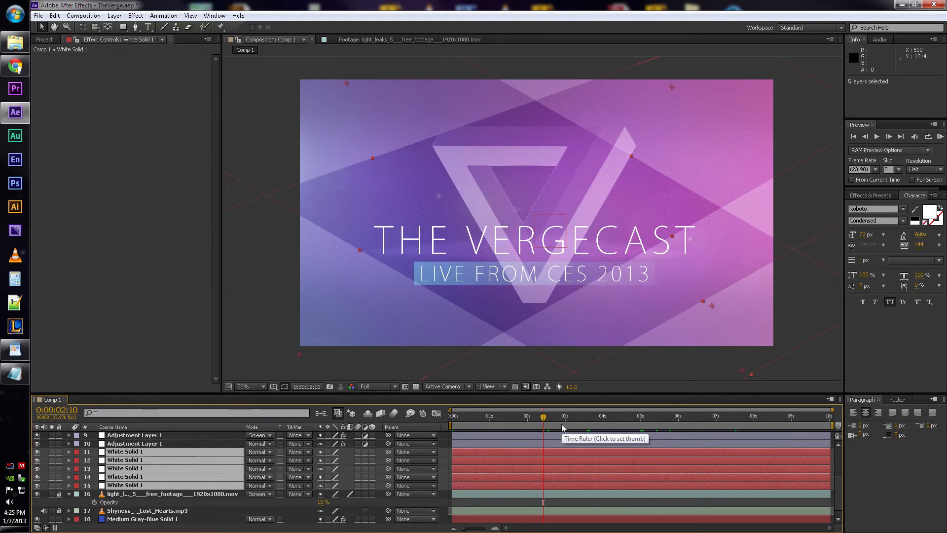
pyautogui.press('p')
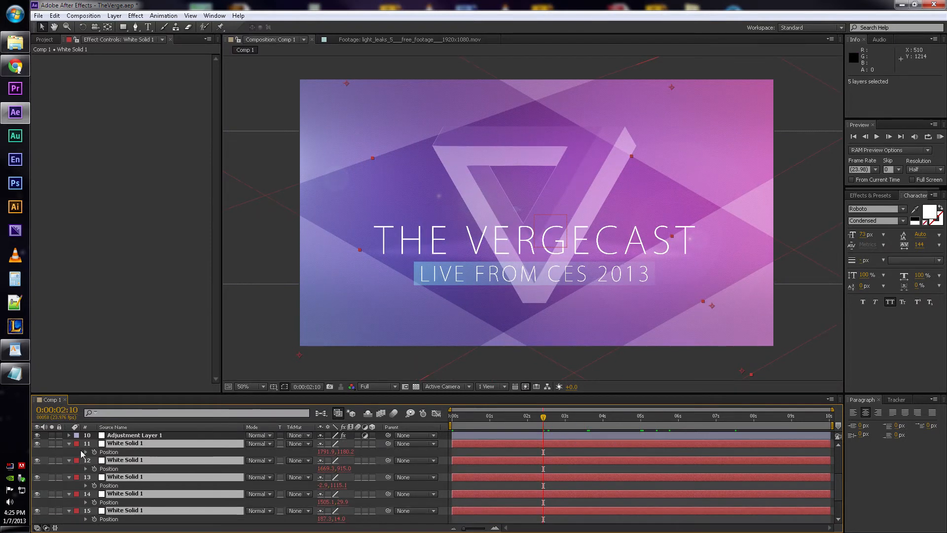
# - Reveal the modified transform properties of White Solid 1 on layer 11 to examine its Position and Rotation wiggle expressions
pyautogui.click(176, 451)
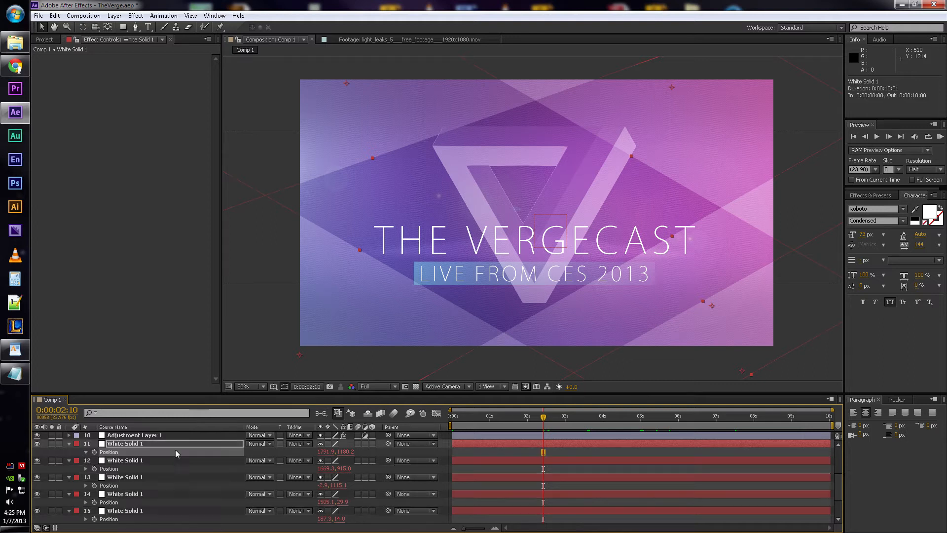
pyautogui.keyDown('alt'); pyautogui.click(94, 452); pyautogui.keyUp('alt')
pyautogui.hotkey('ctrl', 'z')
pyautogui.press('u')
pyautogui.press('u')
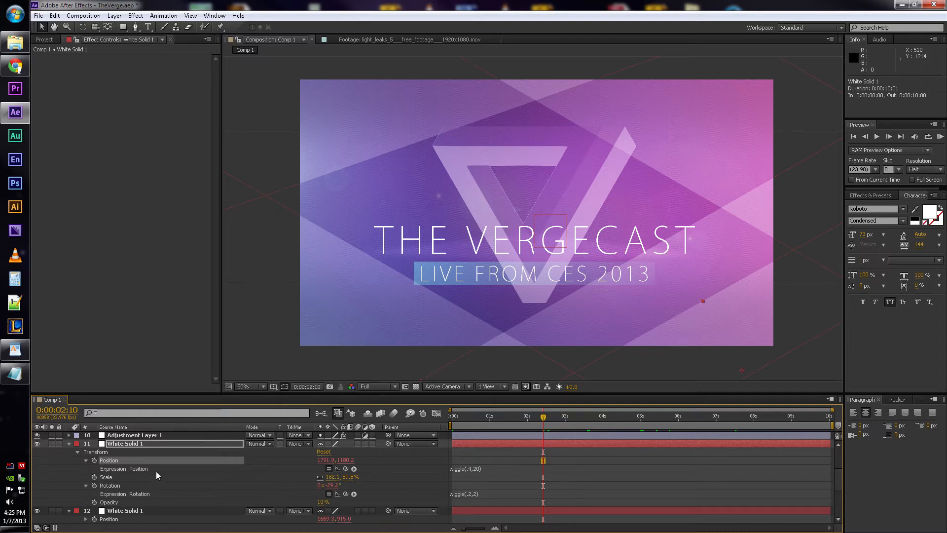
# - Collapse the properties of layer 11, and check and collapse the Opacity properties of White Solid 1 layers 12 to 15
pyautogui.click(146, 445)
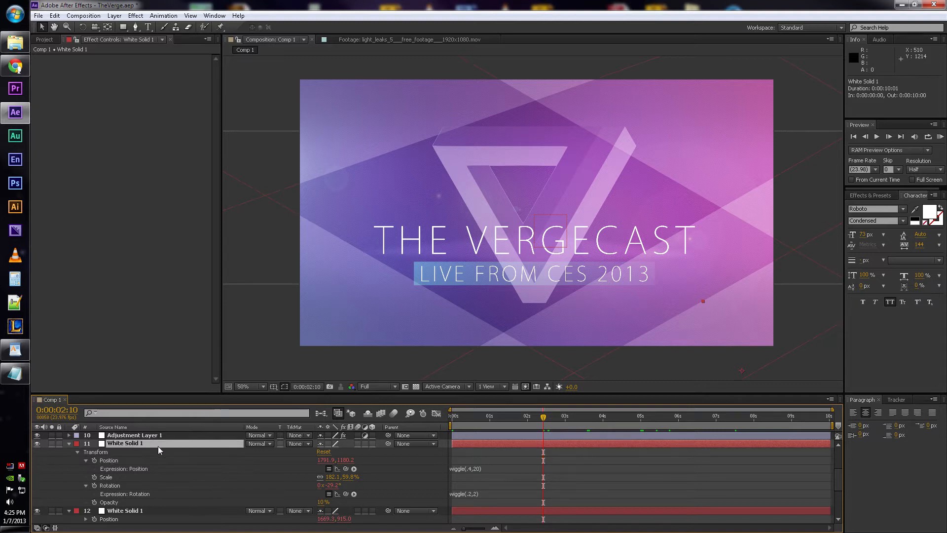
pyautogui.press('u')
pyautogui.click(138, 452)
pyautogui.keyDown('shift'); pyautogui.click(137, 502); pyautogui.keyUp('shift')
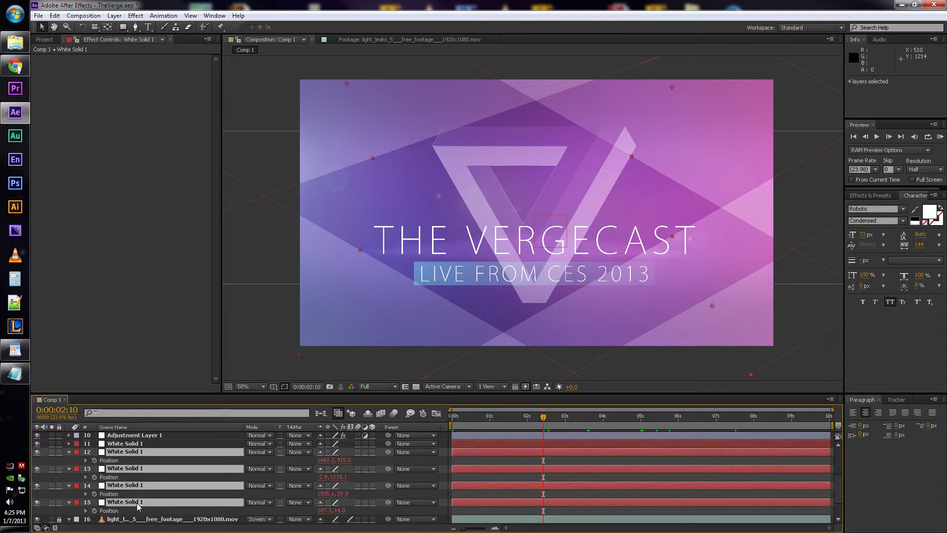
pyautogui.press('t')
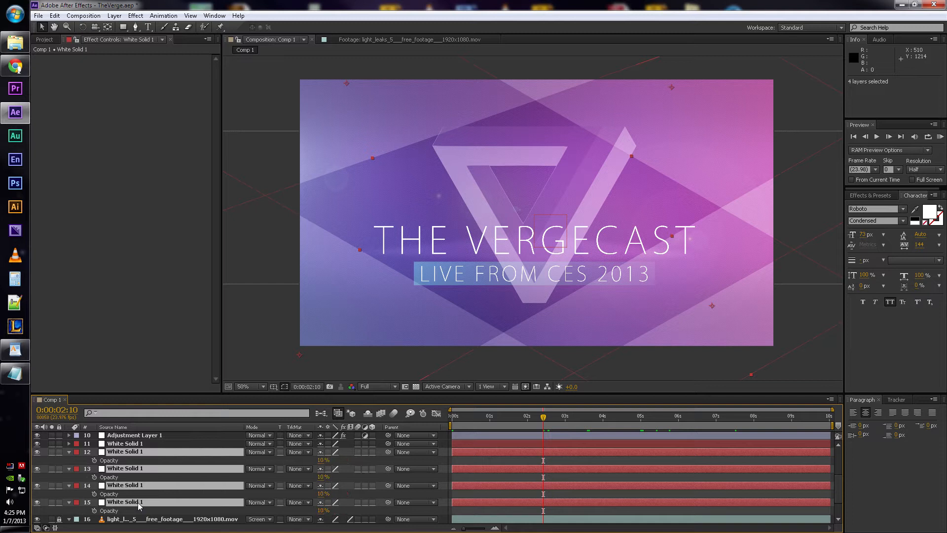
pyautogui.press('t')
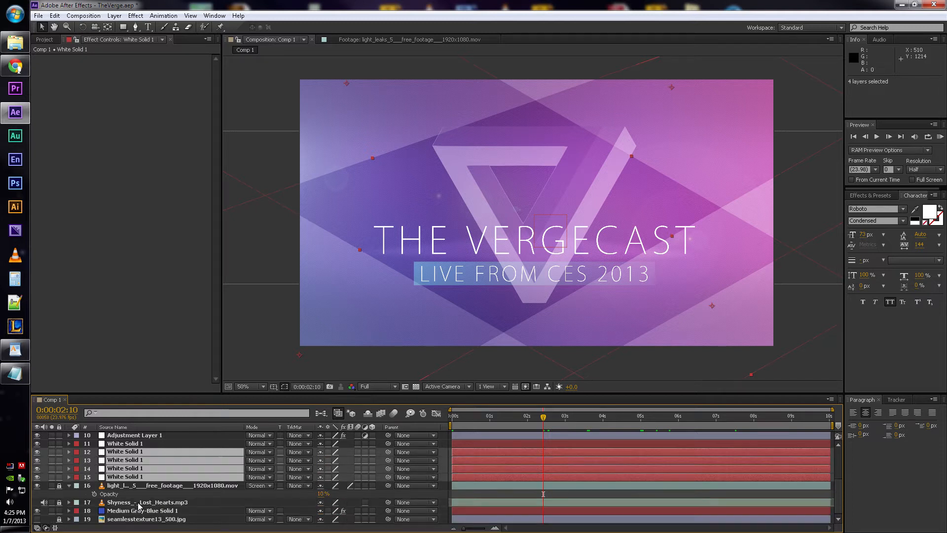
# - Select all five White Solid 1 layers, inspect their overlapping edges at 200% magnification and lock them
pyautogui.click(144, 444)
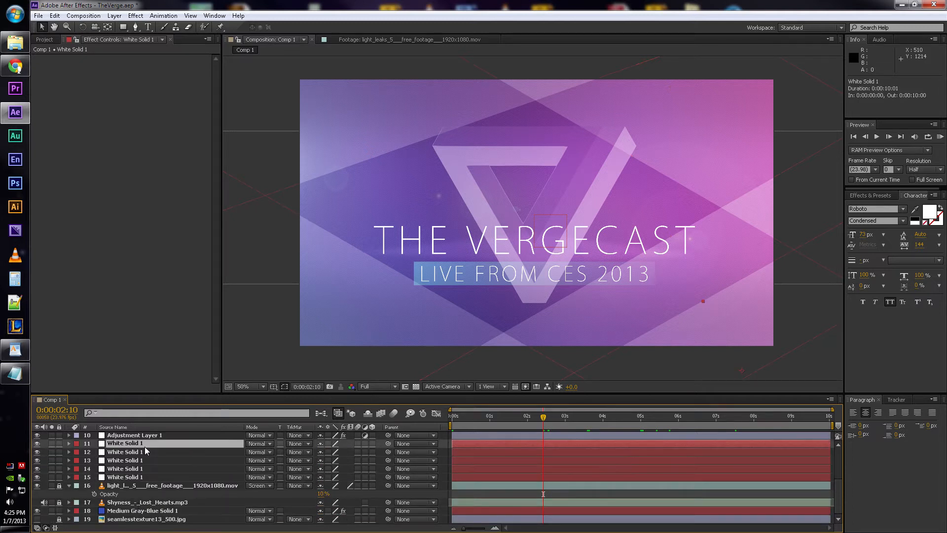
pyautogui.keyDown('shift'); pyautogui.click(136, 477); pyautogui.keyUp('shift')
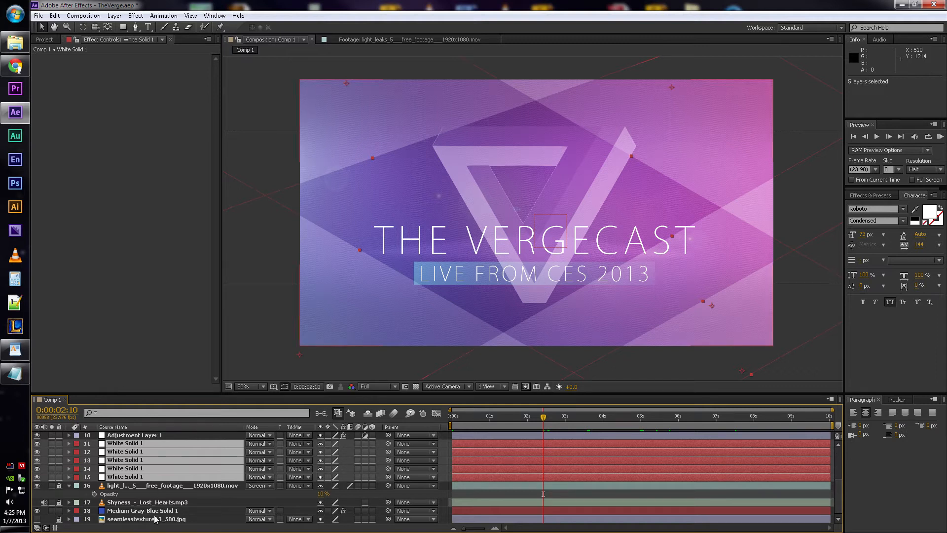
pyautogui.click(147, 485)
pyautogui.click(146, 475)
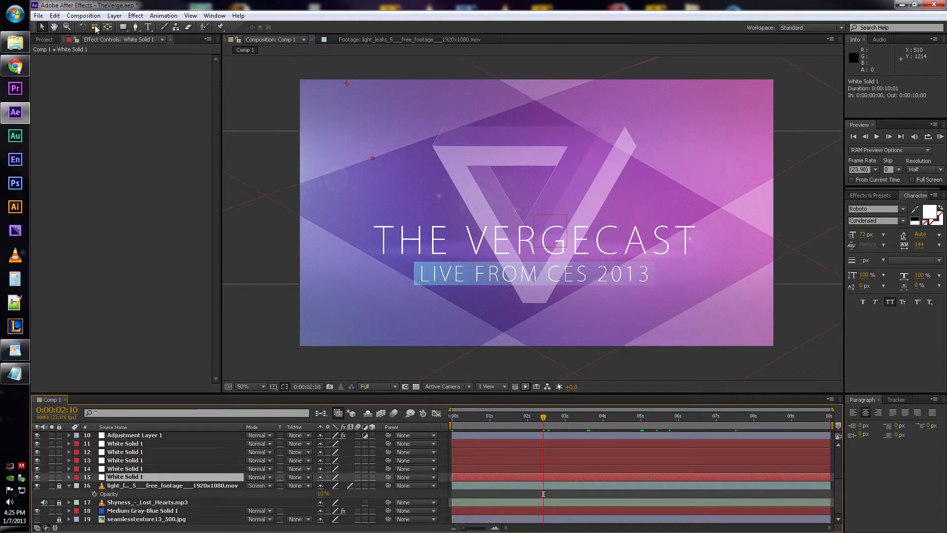
pyautogui.keyDown('shift'); pyautogui.click(142, 443); pyautogui.keyUp('shift')
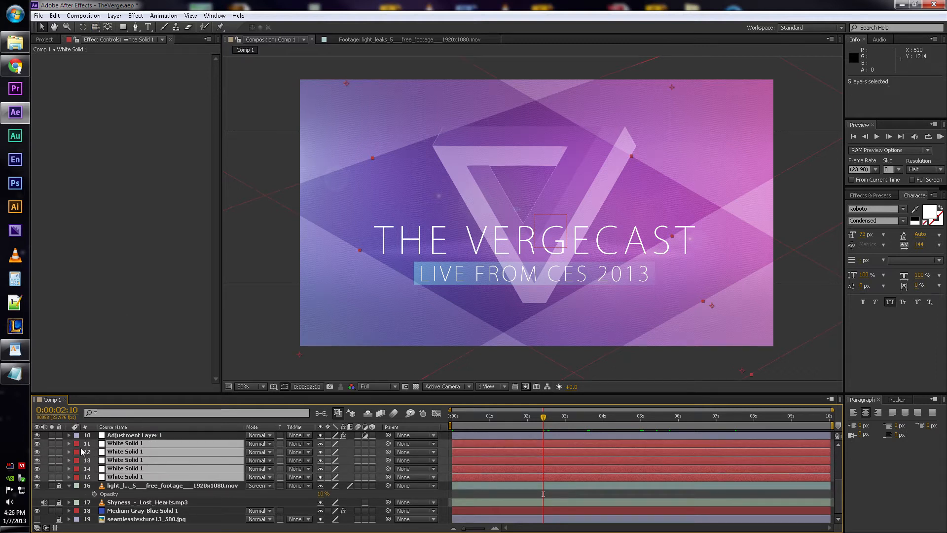
pyautogui.scroll(4, 353, 159)
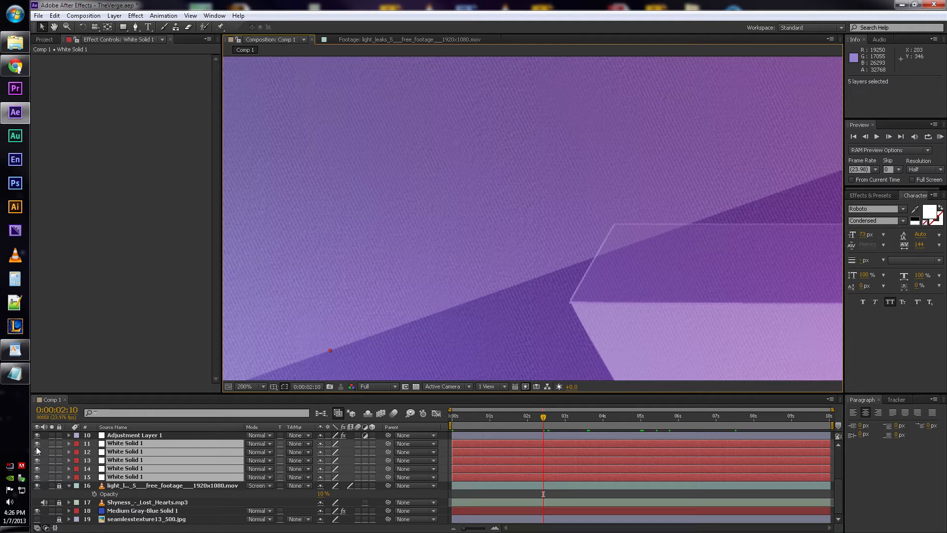
pyautogui.scroll(-3, 474, 282)
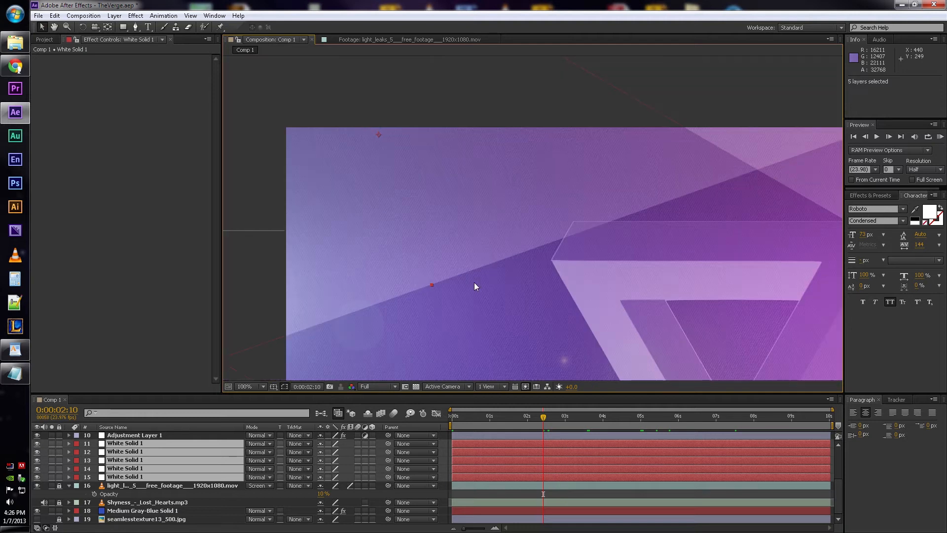
pyautogui.scroll(1, 581, 280)
pyautogui.scroll(2, 522, 250)
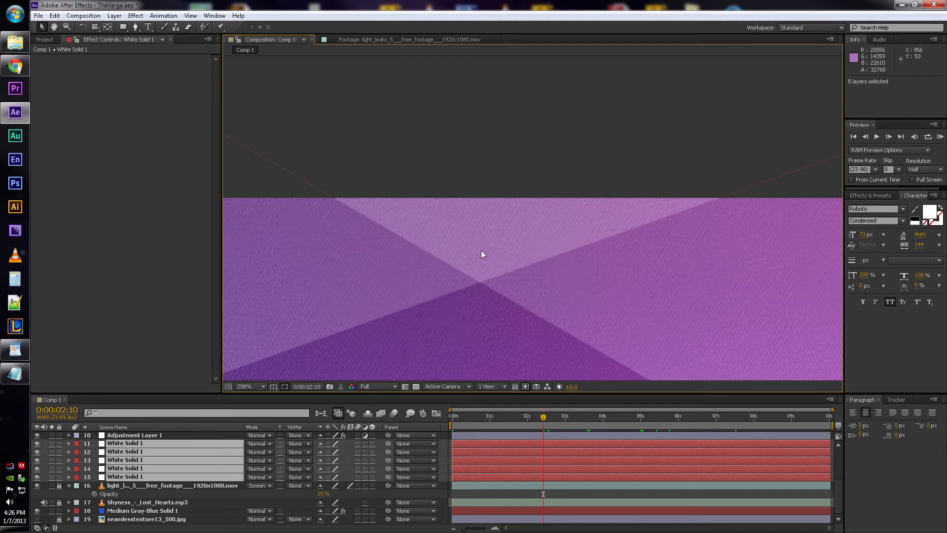
pyautogui.click(59, 443)
# - Select the four Adjustment Layer 1 layers, 7 to 10, and narrow the selection to layer 10 to view its Curves effect
pyautogui.scroll(3, 89, 451)
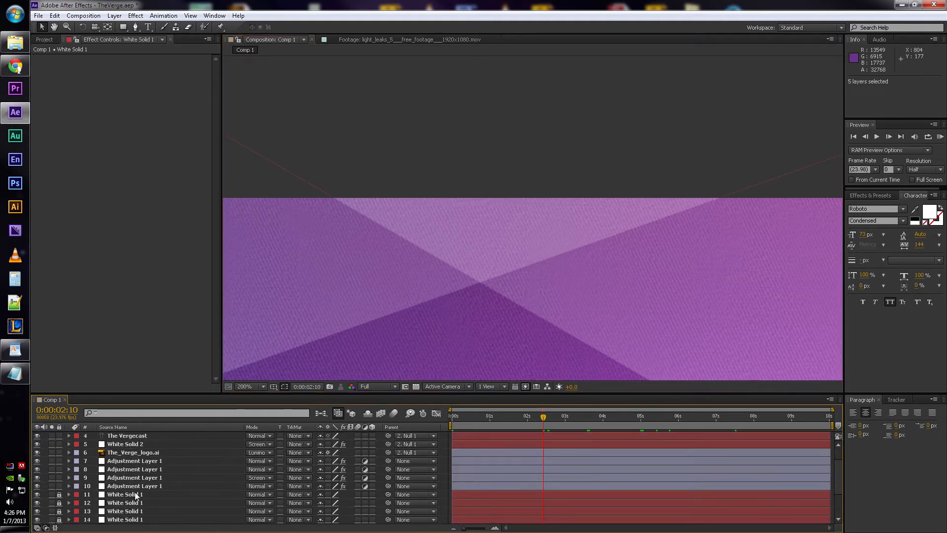
pyautogui.click(134, 486)
pyautogui.keyDown('shift'); pyautogui.click(132, 460); pyautogui.keyUp('shift')
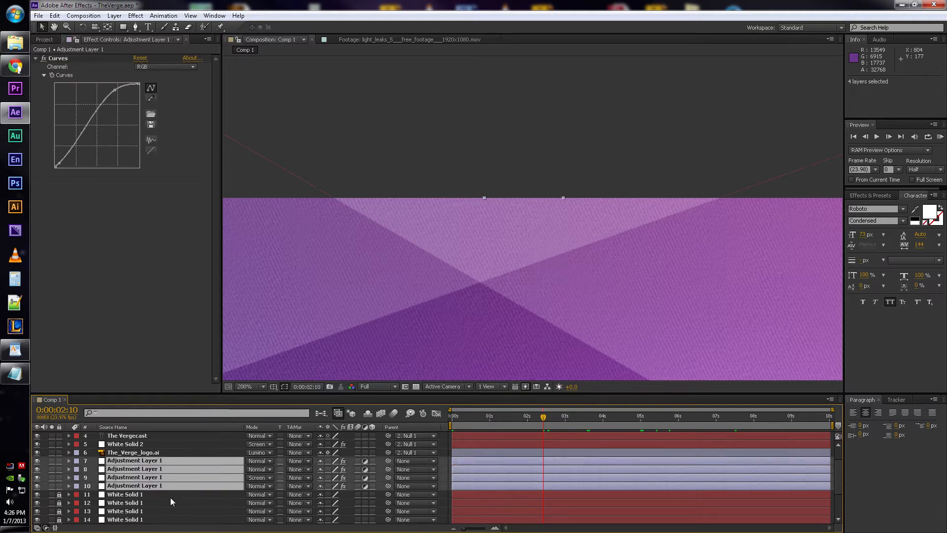
pyautogui.click(158, 486)
pyautogui.scroll(-4, 691, 168)
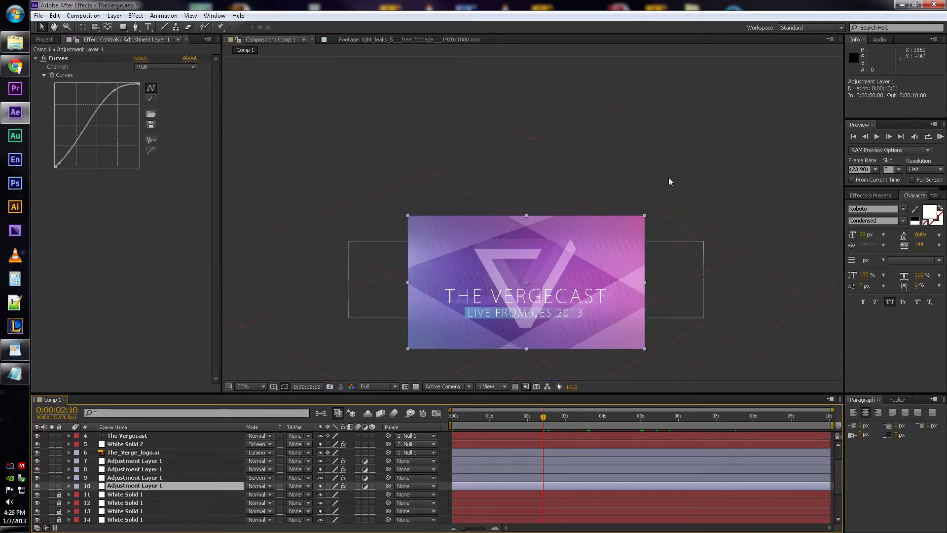
pyautogui.scroll(3, 542, 276)
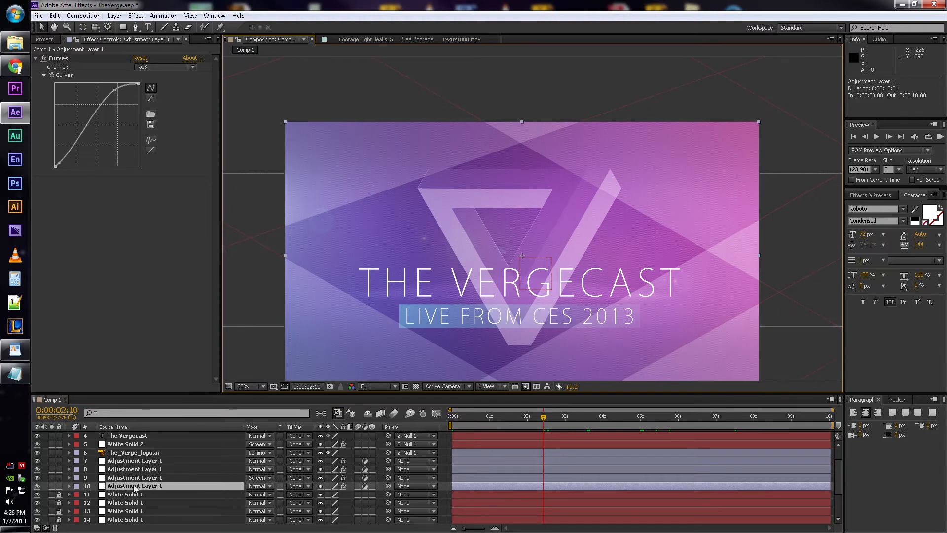
# - Toggle the Curves effect on adjustment layer 10 off and on to compare the composition's contrast, leaving it enabled
pyautogui.click(46, 59)
pyautogui.click(45, 59)
pyautogui.click(45, 59)
pyautogui.click(46, 59)
pyautogui.click(45, 59)
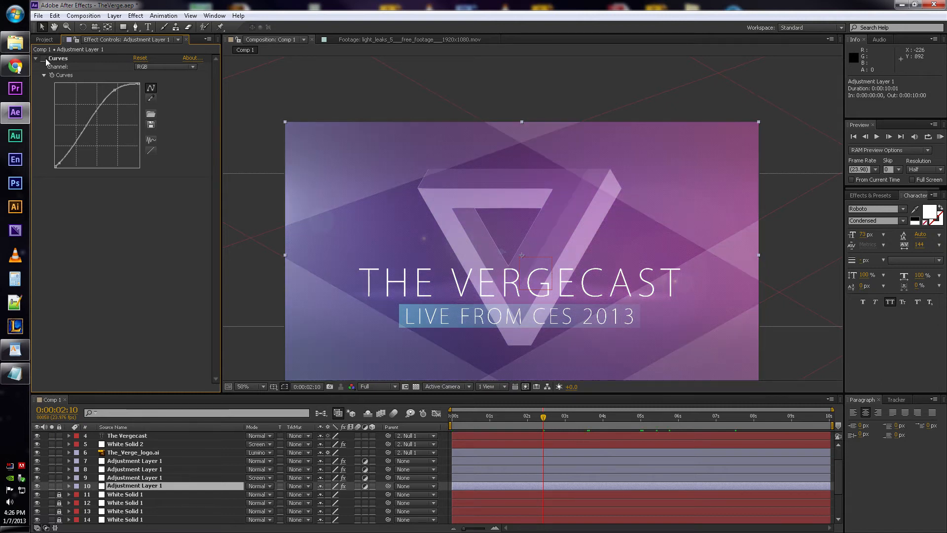
pyautogui.click(45, 59)
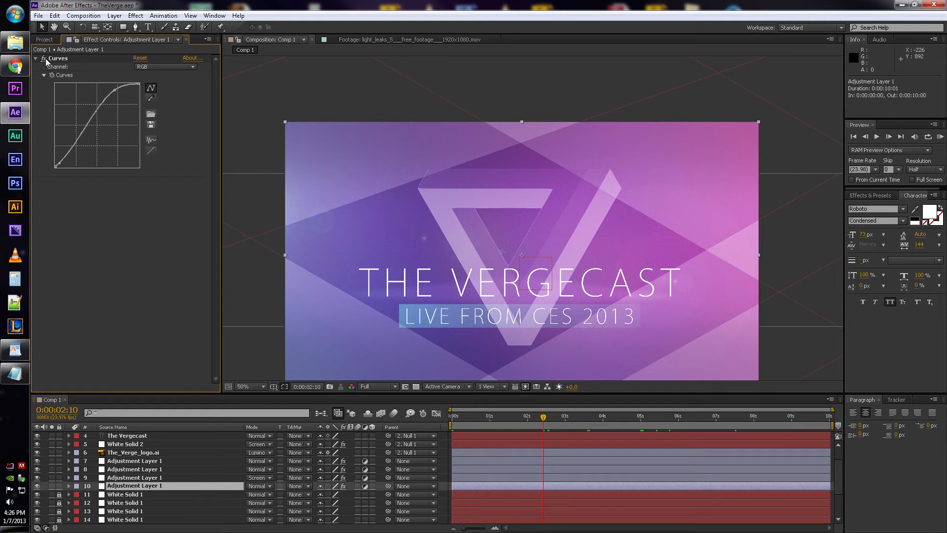
# - Select adjustment layer 9 with the Ramp effect, return to the composition's start and toggle the layer's visibility to compare its shading
pyautogui.click(123, 477)
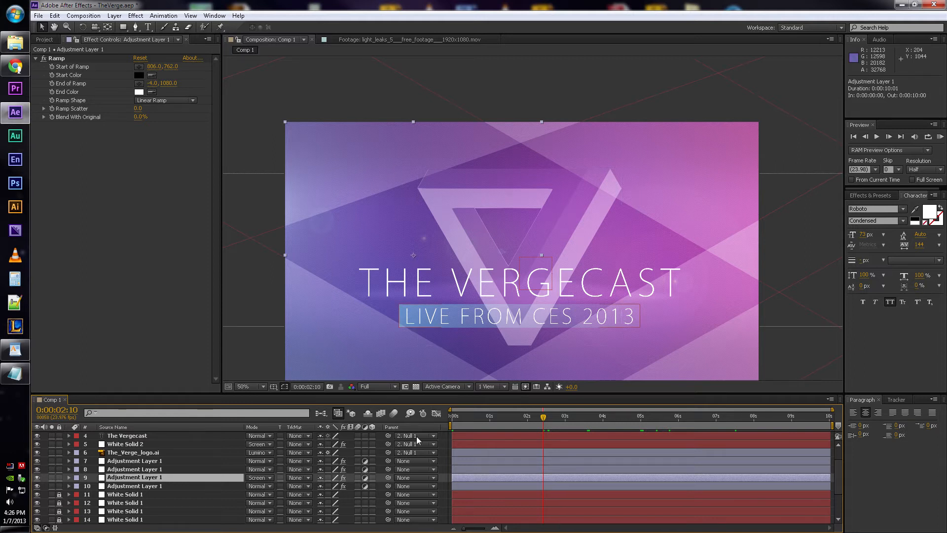
pyautogui.moveTo(472, 415); pyautogui.dragTo(446, 415)
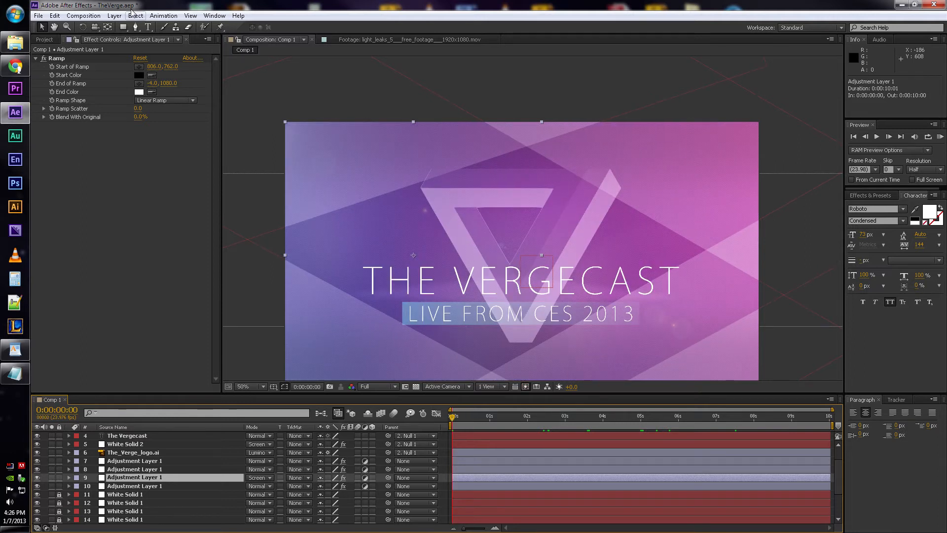
pyautogui.click(37, 477)
pyautogui.click(37, 478)
pyautogui.click(37, 479)
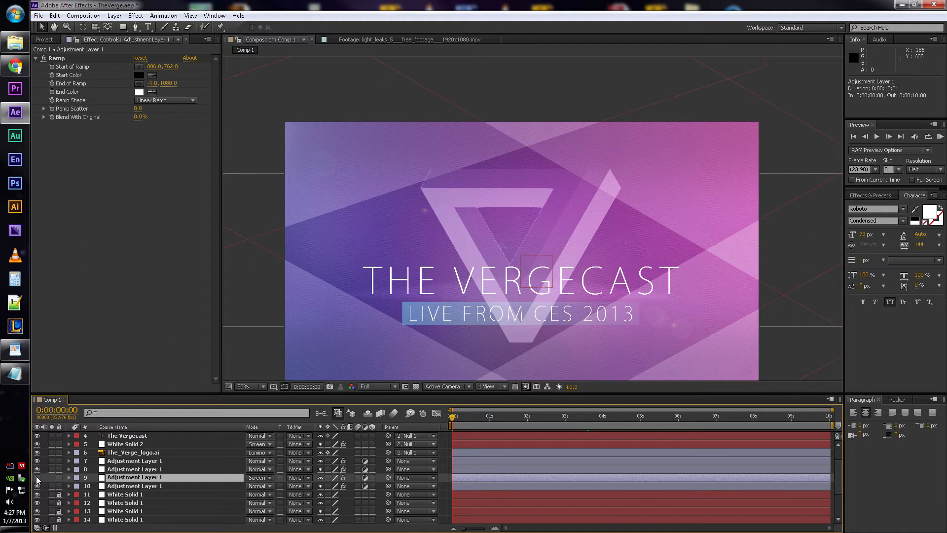
pyautogui.click(37, 477)
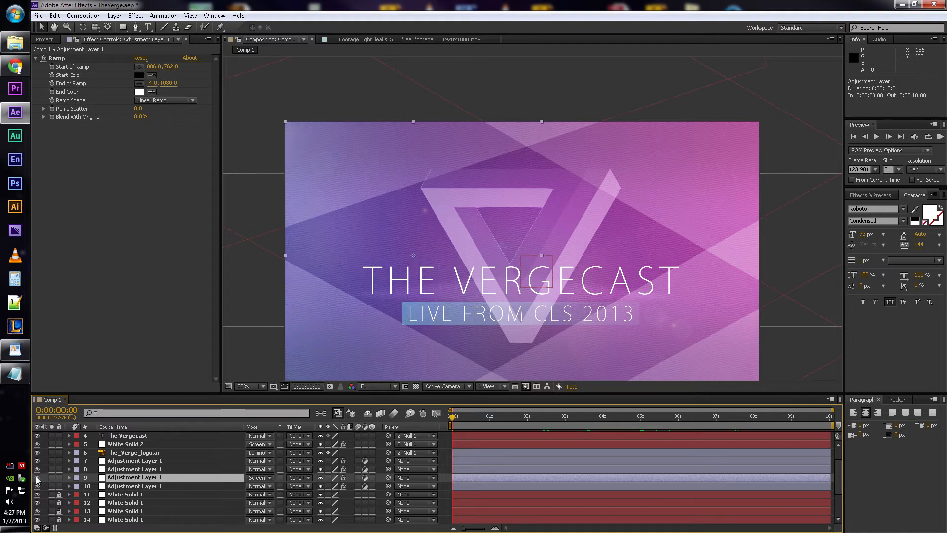
pyautogui.click(37, 477)
pyautogui.click(37, 478)
pyautogui.click(37, 477)
pyautogui.click(37, 477)
# - Try adjustment layer 9 in Normal blending mode at 100% opacity to expose its ramp, and undo both changes
pyautogui.click(259, 478)
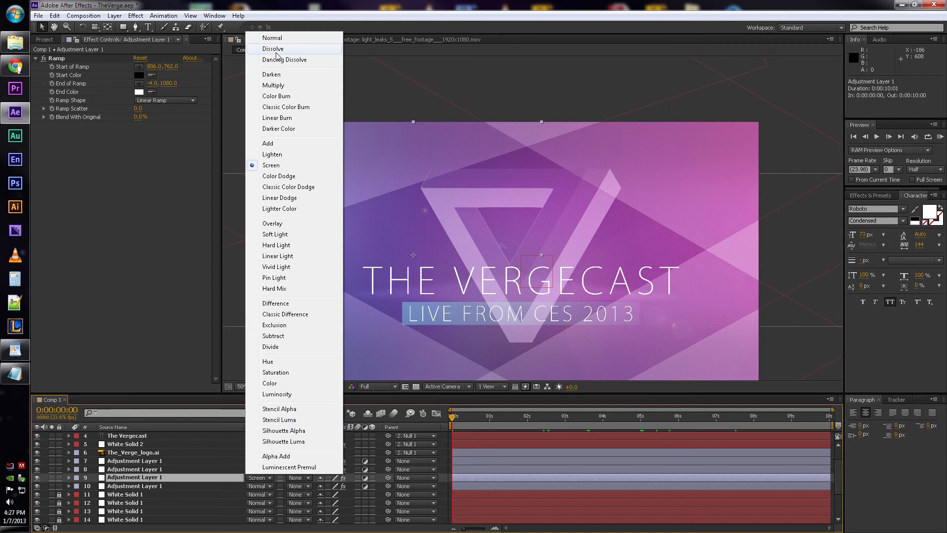
pyautogui.click(272, 38)
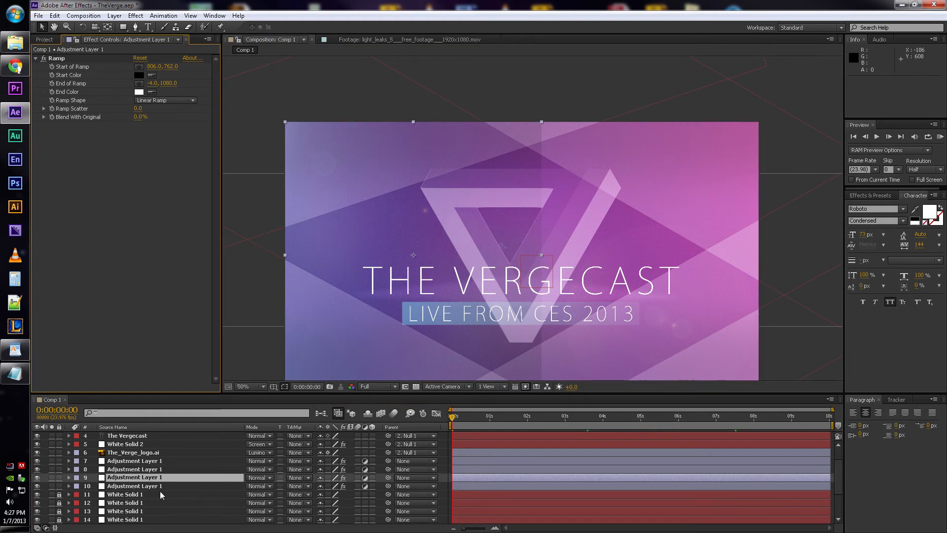
pyautogui.press('t')
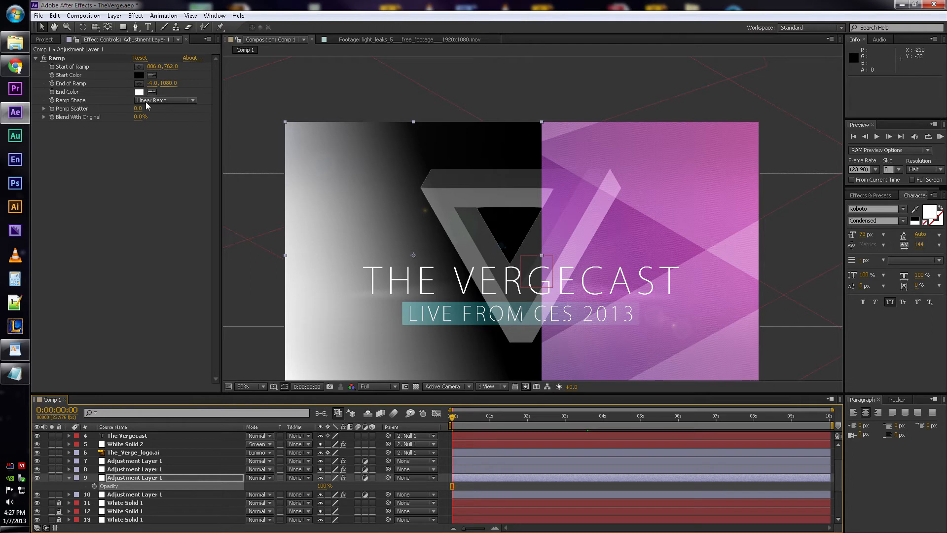
pyautogui.click(324, 485)
pyautogui.write('11')
pyautogui.press('Return')
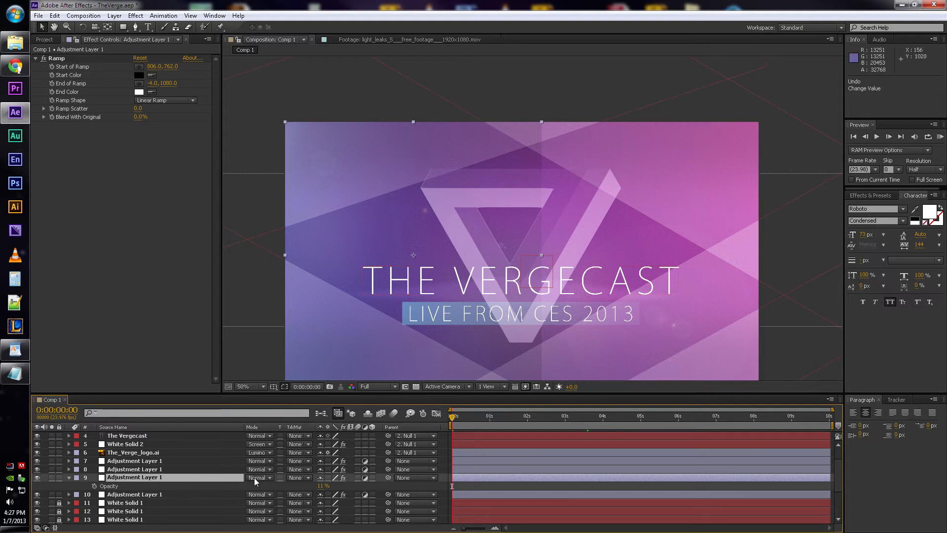
pyautogui.hotkey('ctrl', 'z')
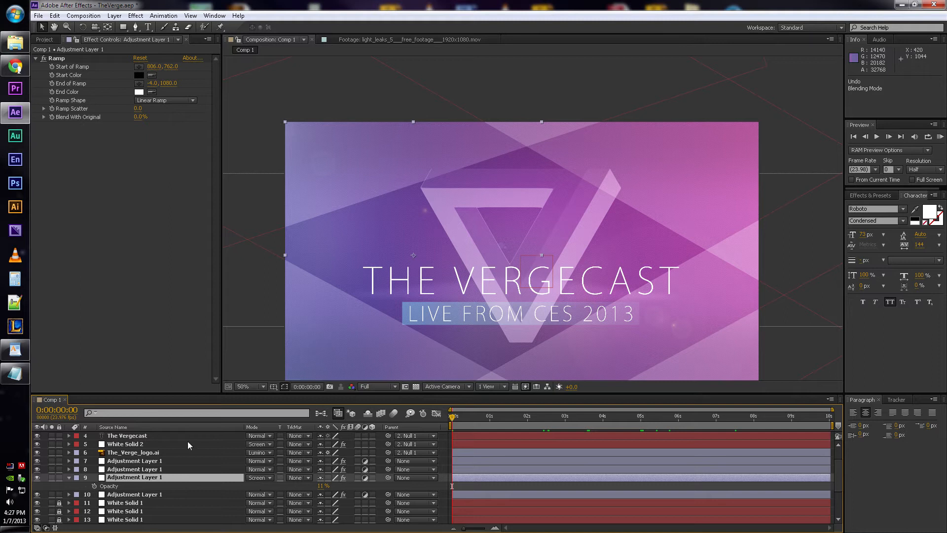
# - Select adjustment layer 8, inspect its Lens Flare position at 25% magnification and reveal the effect's keyframes
pyautogui.click(124, 470)
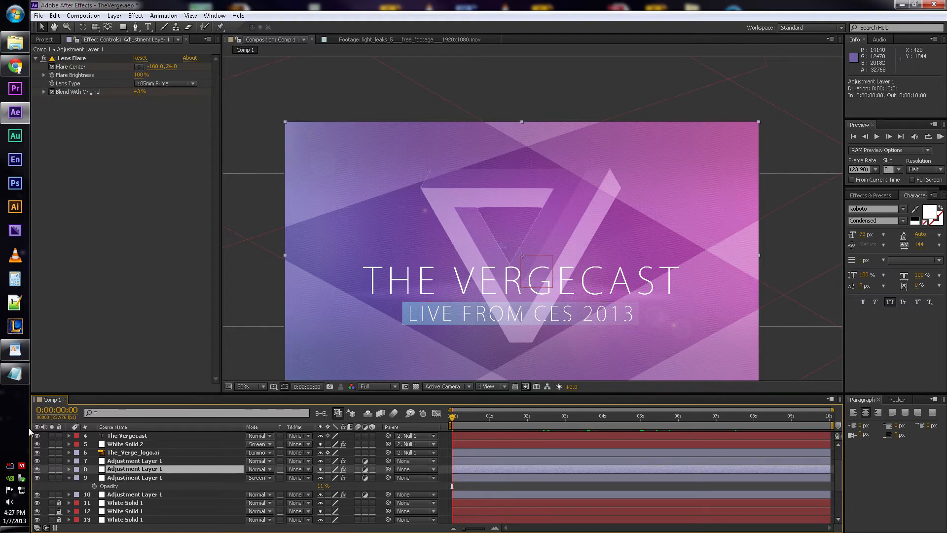
pyautogui.scroll(-2, 393, 264)
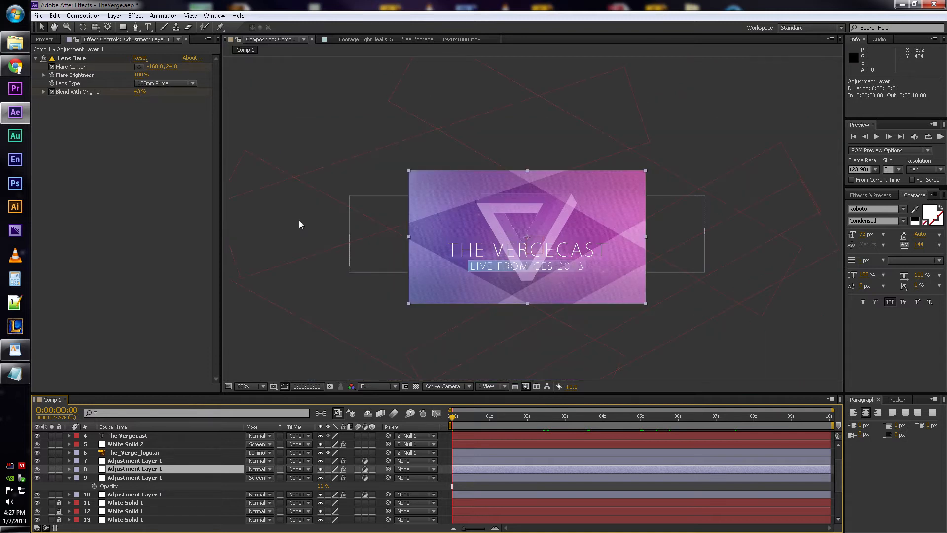
pyautogui.scroll(2, 299, 220)
pyautogui.scroll(-2, 393, 196)
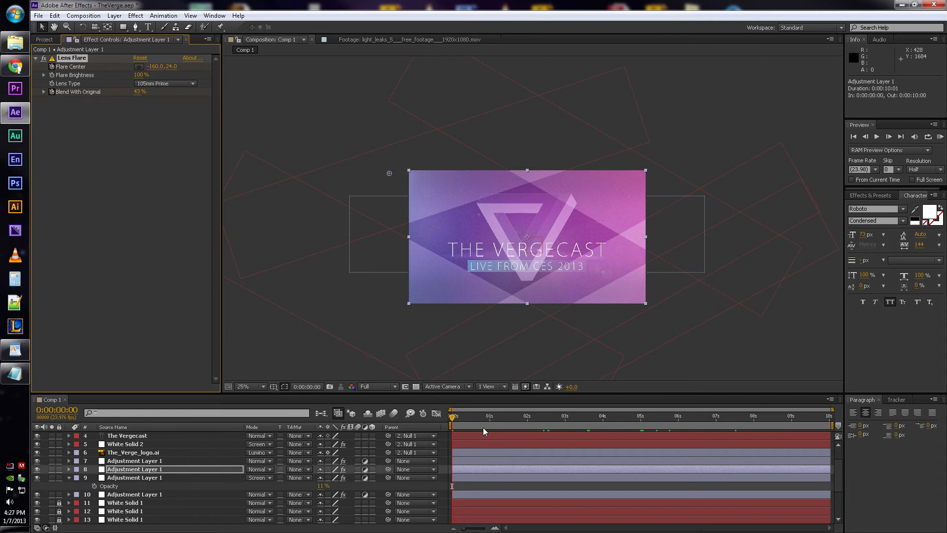
pyautogui.press('u')
# - Scrub through the Flare Center and Blend With Original keyframes of layer 8 to 0:00:03:15 and back to 0:00:01:00
pyautogui.moveTo(537, 419); pyautogui.dragTo(537, 460)
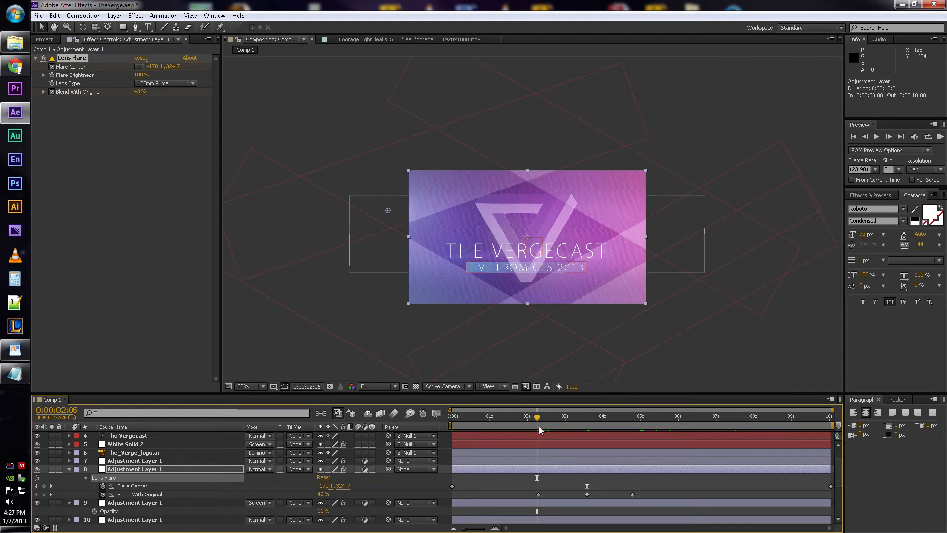
pyautogui.click(584, 425)
pyautogui.moveTo(584, 426); pyautogui.dragTo(588, 424)
pyautogui.press('.')
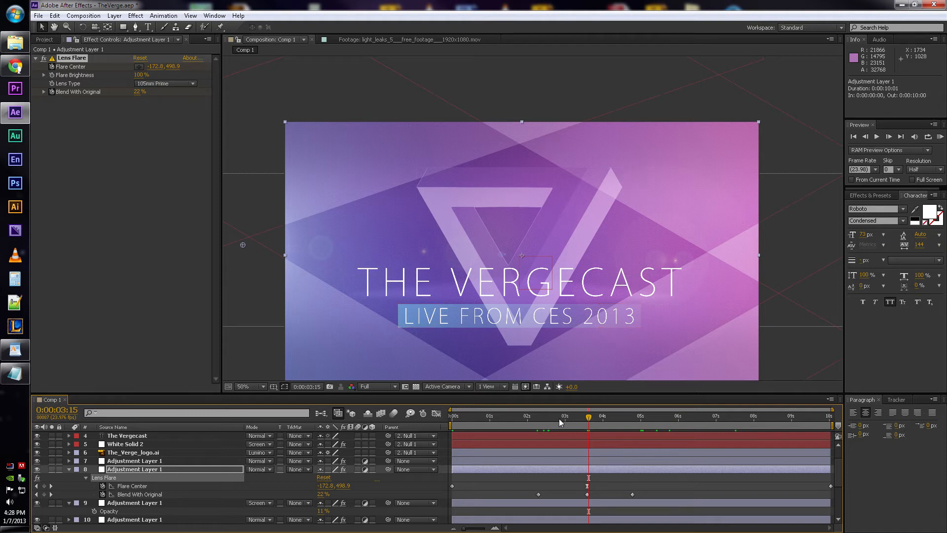
pyautogui.moveTo(588, 418); pyautogui.dragTo(490, 434)
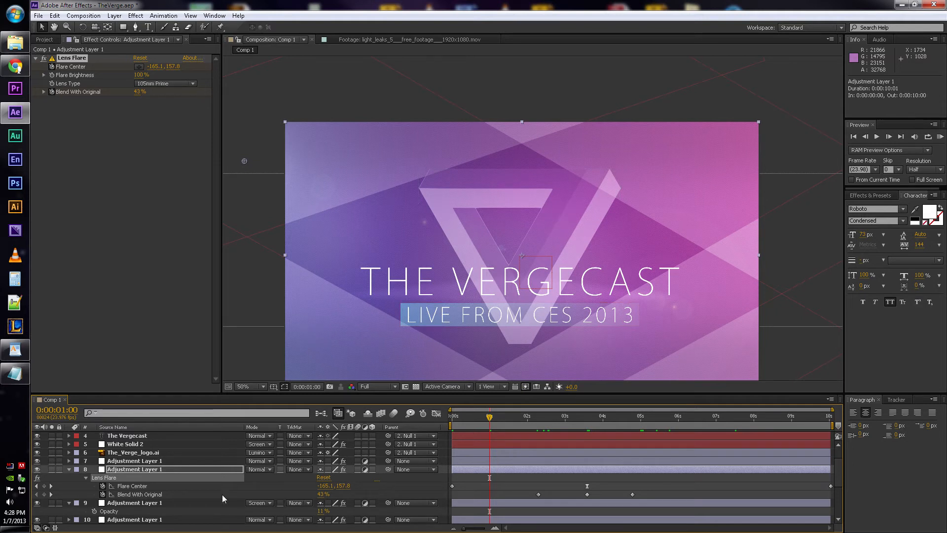
# - Check the Opacity of adjustment layer 8 and collapse the Opacity properties of layers 8 and 9
pyautogui.press('t')
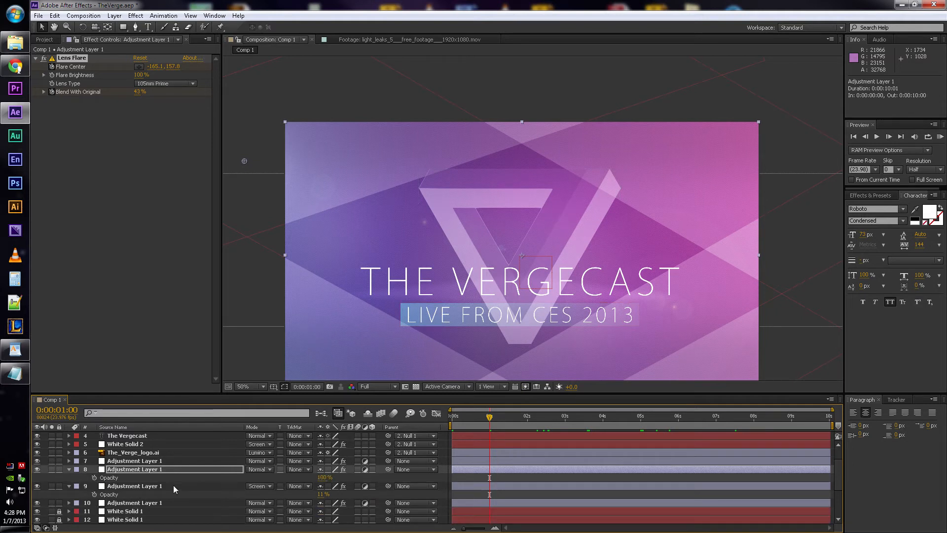
pyautogui.press('t')
pyautogui.press('t')
pyautogui.click(144, 477)
pyautogui.click(146, 468)
pyautogui.press('t')
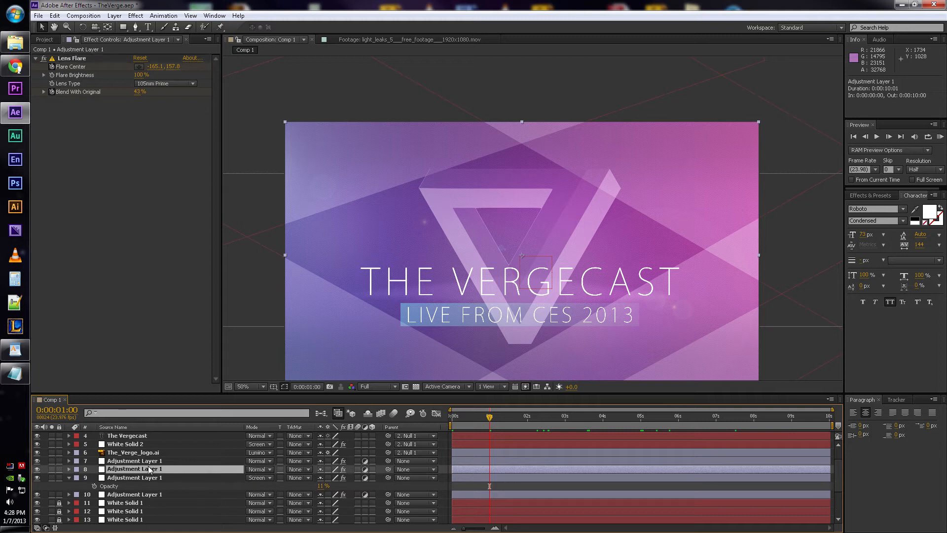
pyautogui.click(150, 460)
pyautogui.click(154, 477)
# - Select adjustment layer 7 with its Curves effect and examine its Opacity and all Mask 1 properties
pyautogui.press('t')
pyautogui.click(153, 462)
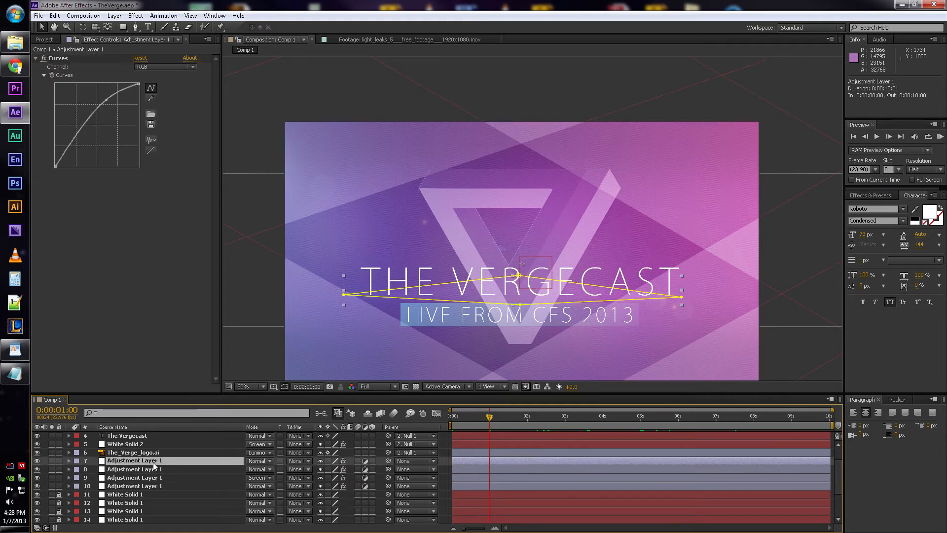
pyautogui.press('t')
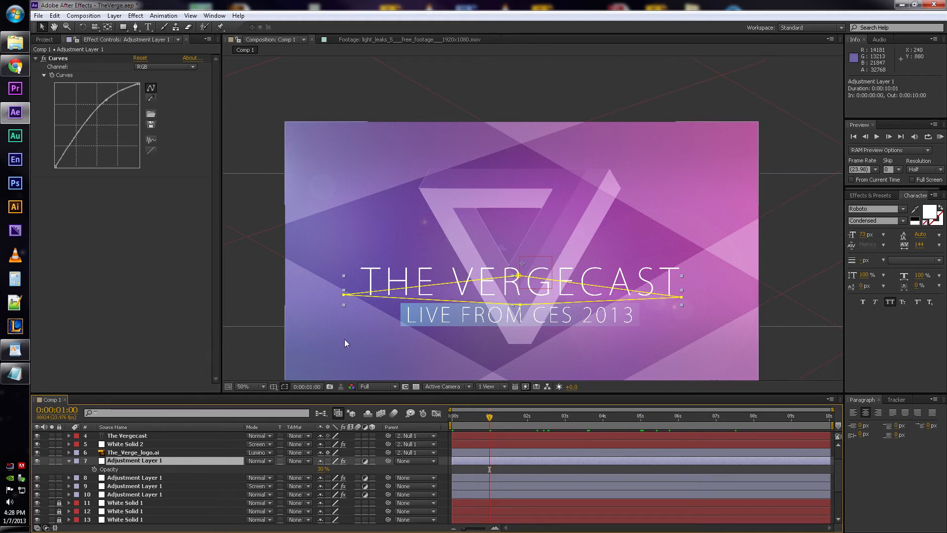
pyautogui.press('u')
pyautogui.press('u')
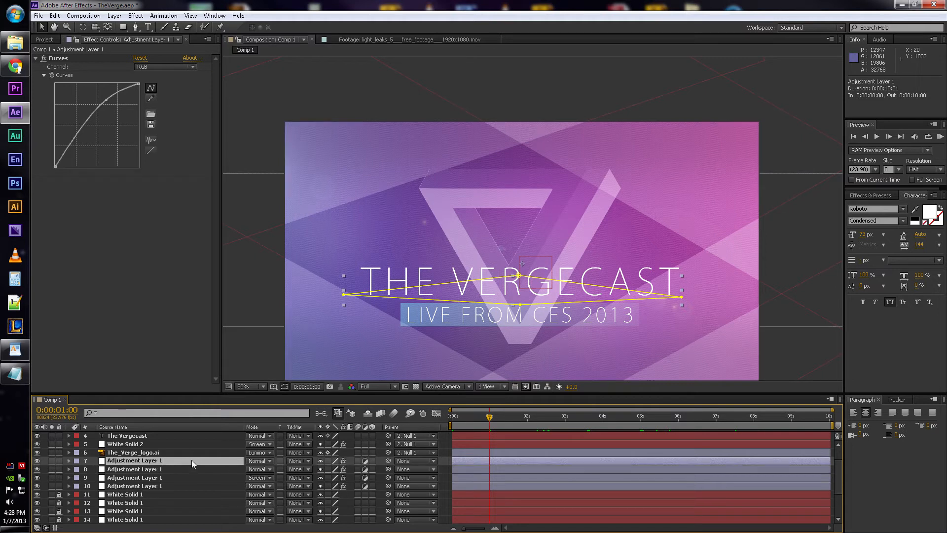
pyautogui.press('u')
pyautogui.press('m')
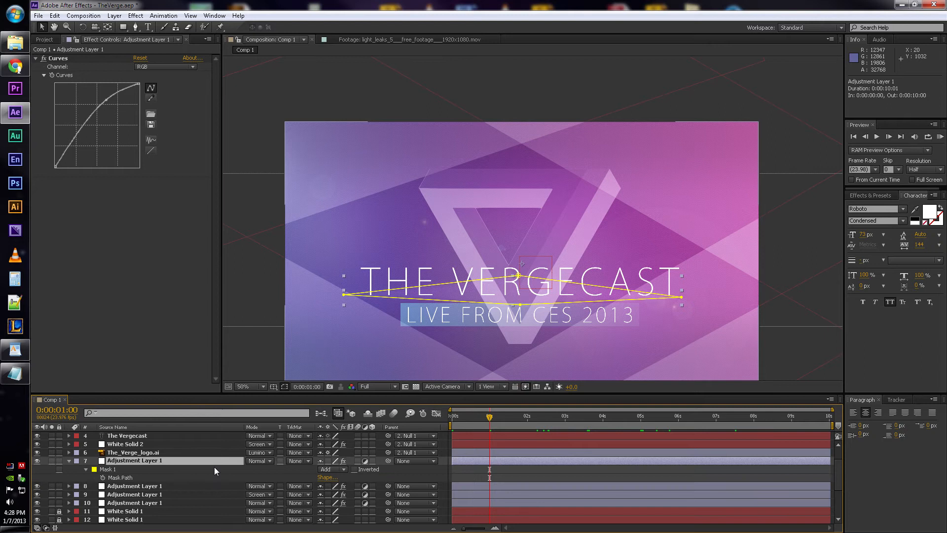
pyautogui.press('m')
pyautogui.press('m')
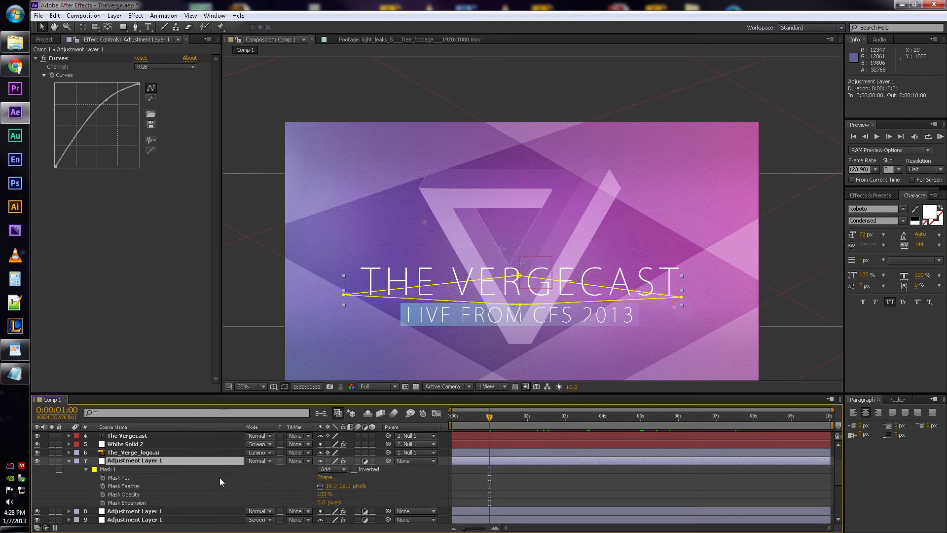
# - Recheck adjustment layer 7's Opacity, toggle its visibility to compare the title area, deselect it and collapse its properties
pyautogui.press('t')
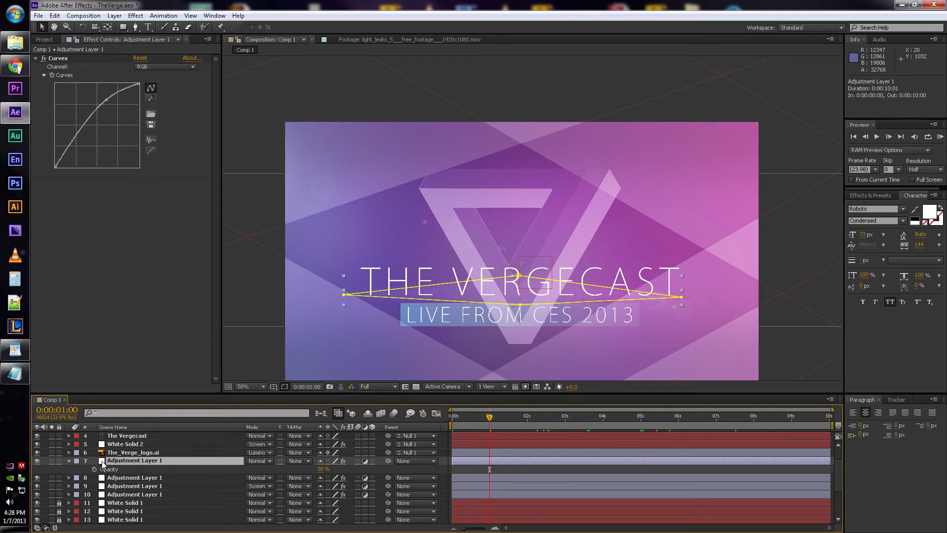
pyautogui.click(37, 461)
pyautogui.click(499, 466)
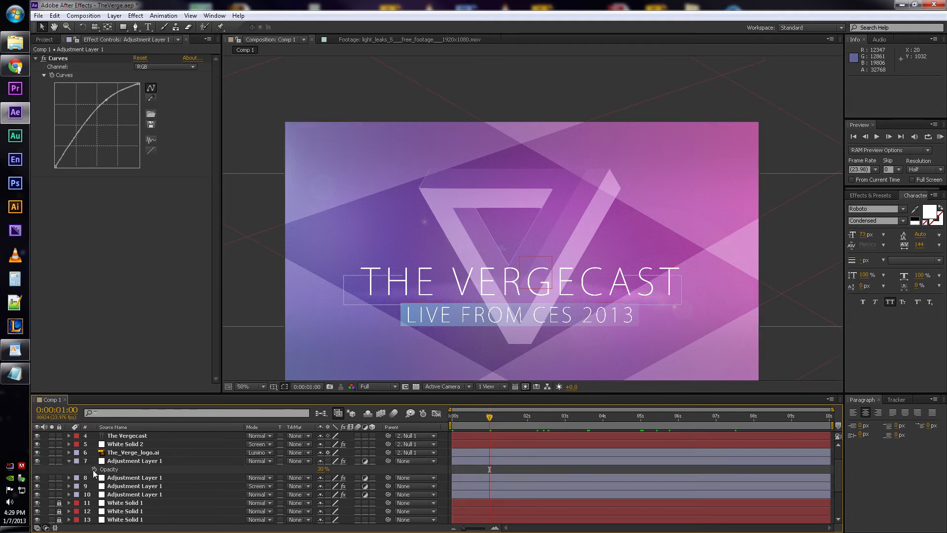
pyautogui.click(69, 460)
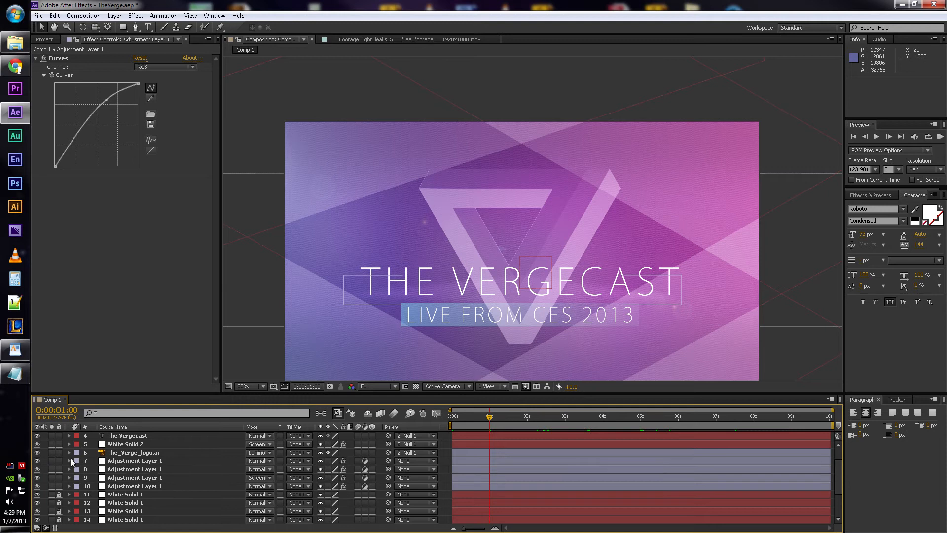
# - Select the The_Verge_logo.ai layer and inspect the logo's edges and transparency at 100% and 200% magnification
pyautogui.click(110, 453)
pyautogui.press('.')
pyautogui.press(',')
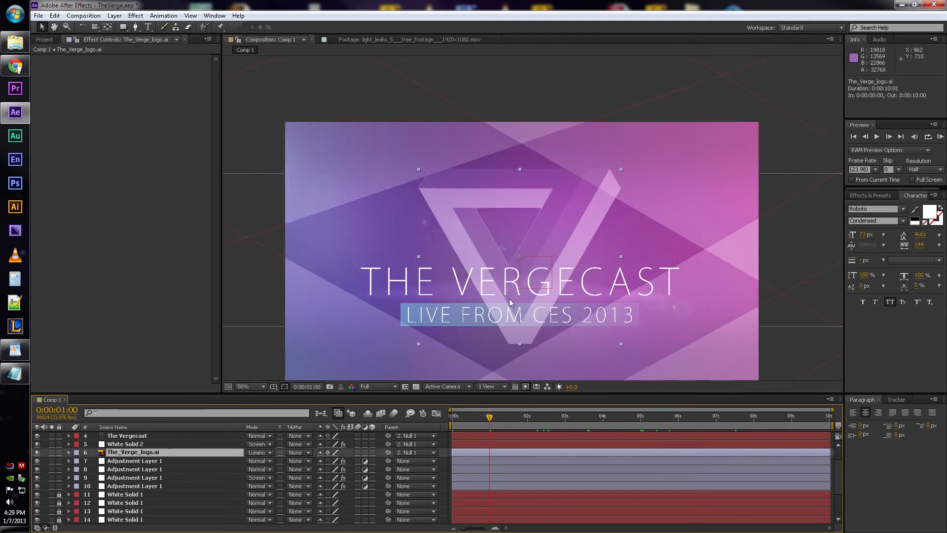
pyautogui.scroll(1, 208, 466)
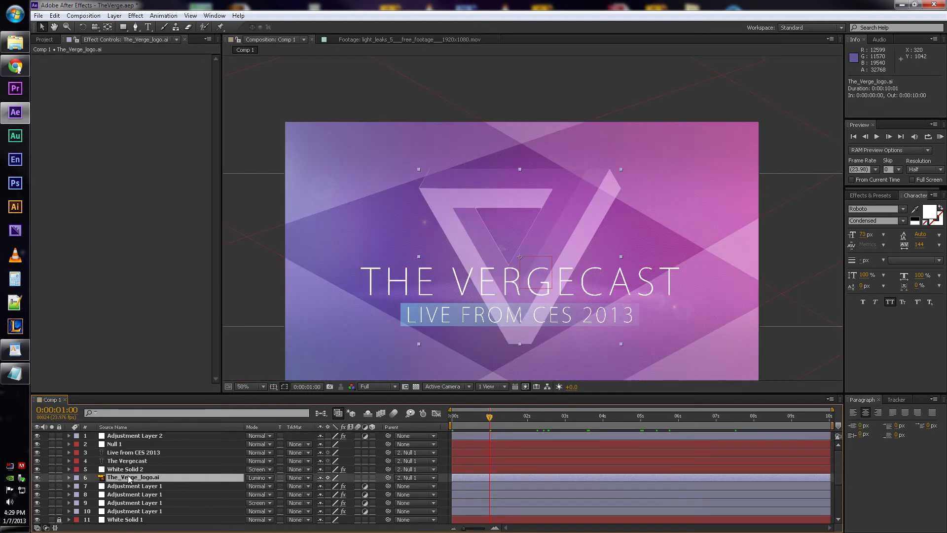
pyautogui.press('.')
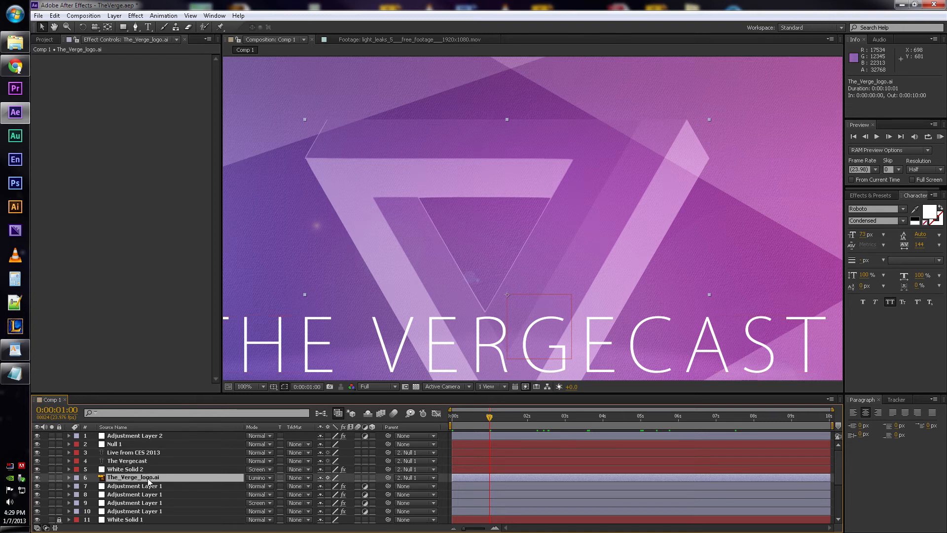
pyautogui.scroll(1, 543, 220)
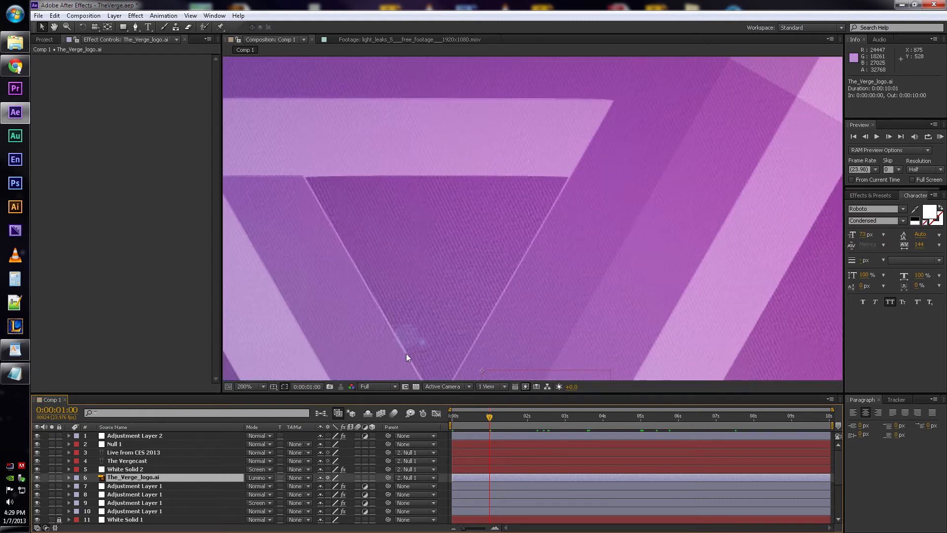
pyautogui.scroll(-1, 406, 353)
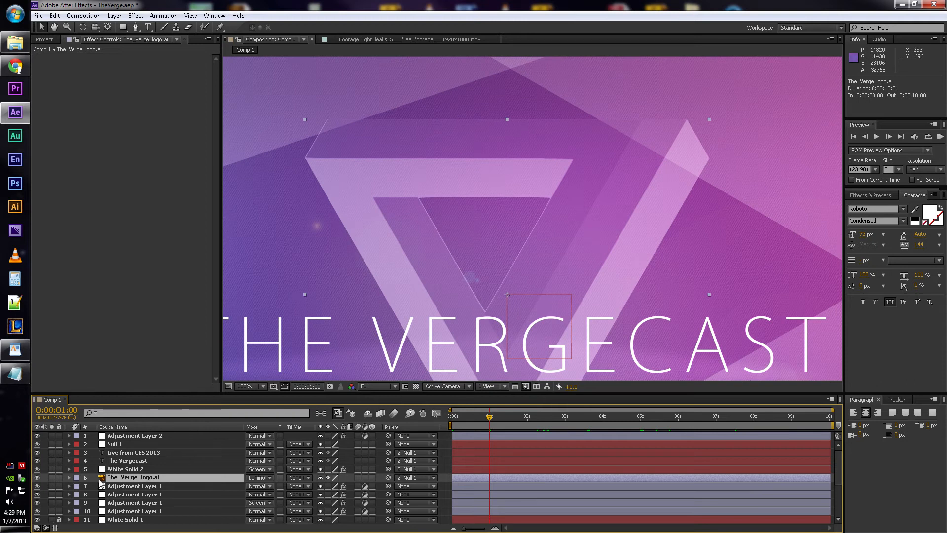
# - Switch The_Verge_logo.ai to Normal blending mode, compare the logo's look in the composition, and restore its Luminosity mode
pyautogui.click(261, 478)
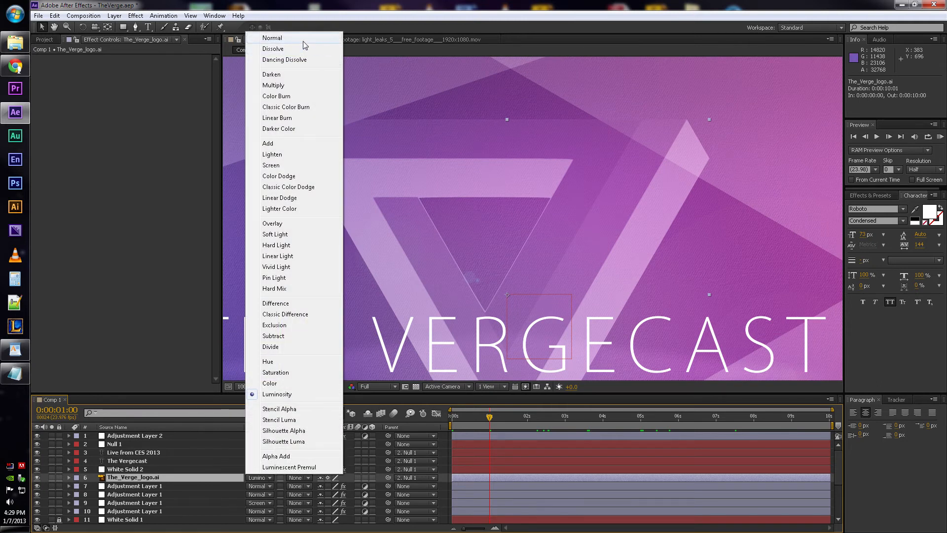
pyautogui.click(272, 38)
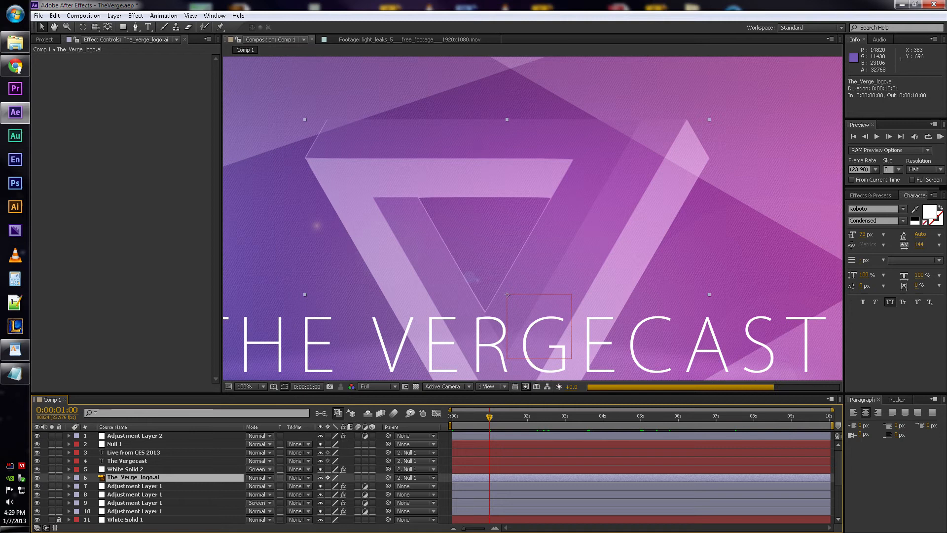
pyautogui.moveTo(475, 231); pyautogui.dragTo(453, 168)
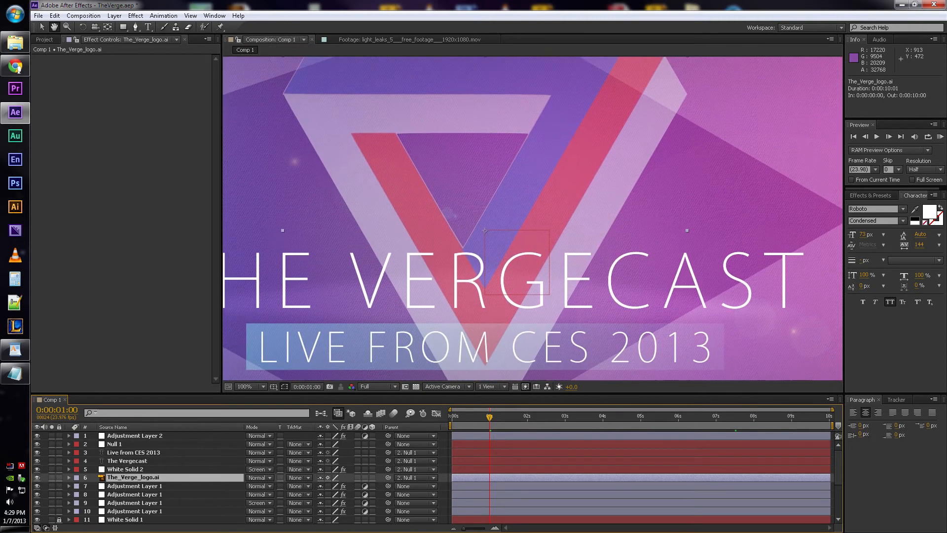
pyautogui.scroll(-1, 424, 271)
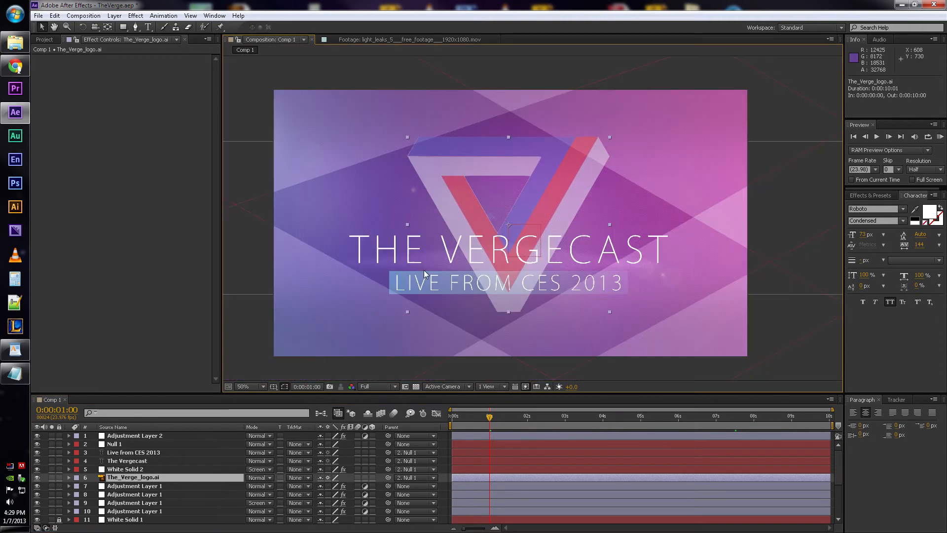
pyautogui.click(255, 478)
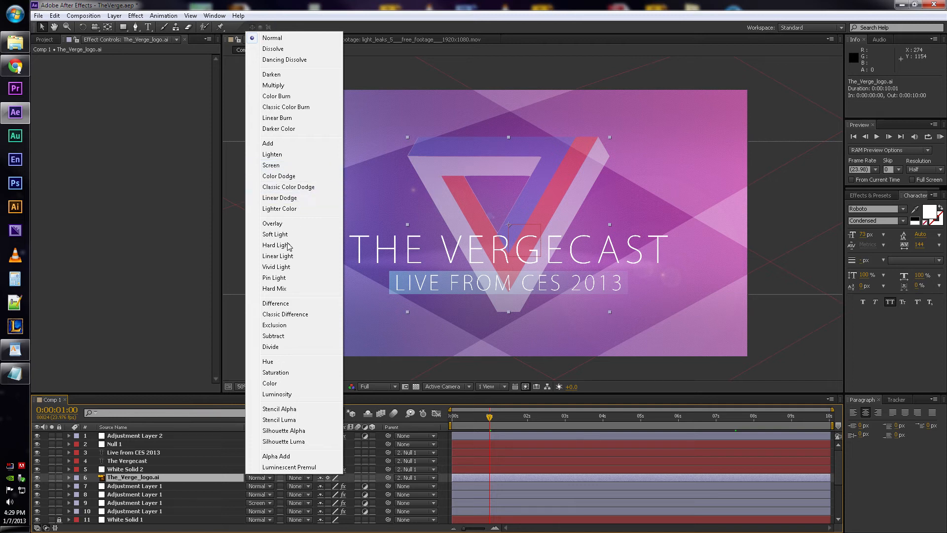
pyautogui.click(277, 394)
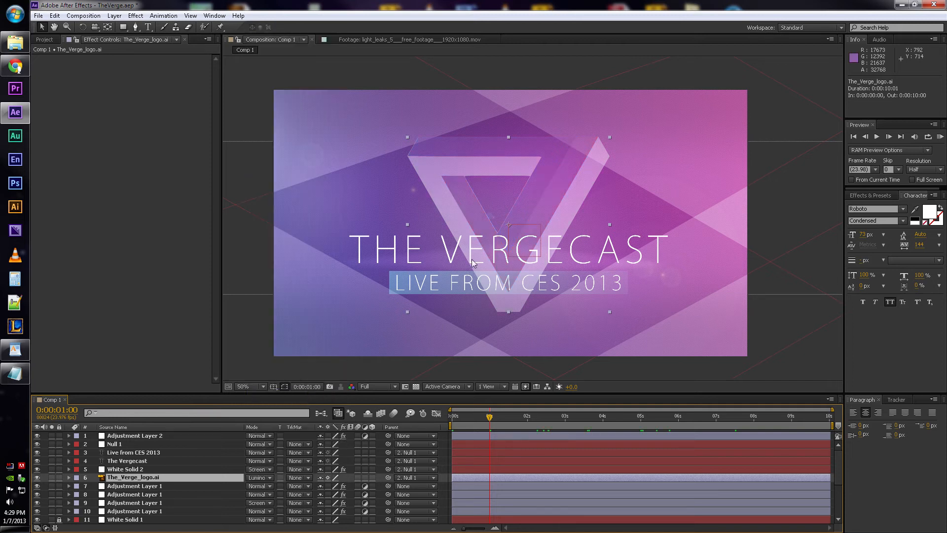
# - Try The_Verge_logo.ai at 100% Opacity to compare the logo's strength, undo the change and collapse the Opacity property
pyautogui.press('t')
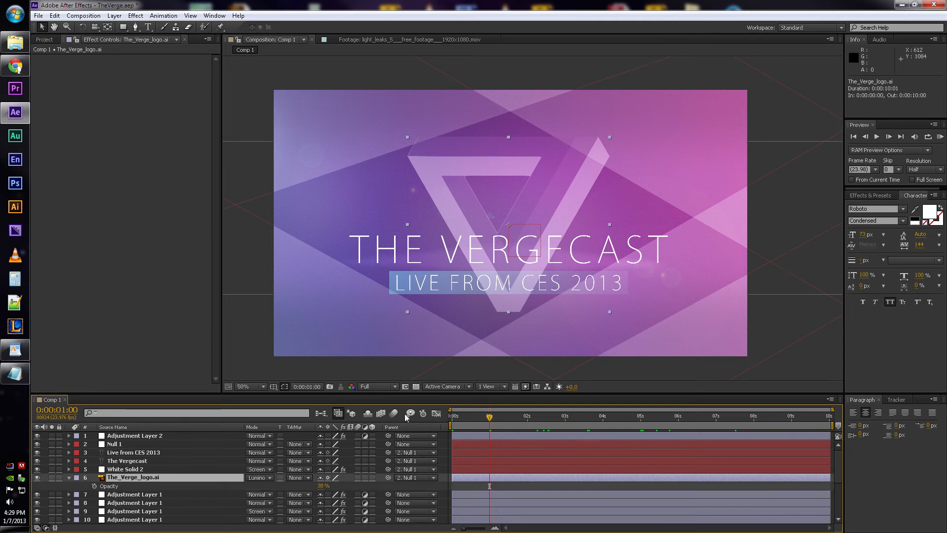
pyautogui.scroll(2, 611, 161)
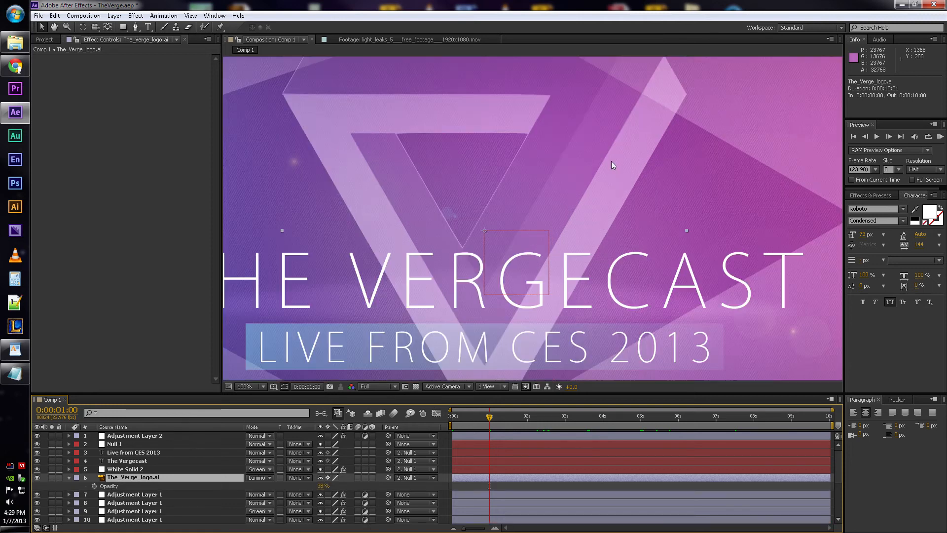
pyautogui.moveTo(637, 219); pyautogui.dragTo(626, 227)
pyautogui.moveTo(321, 486); pyautogui.dragTo(354, 486)
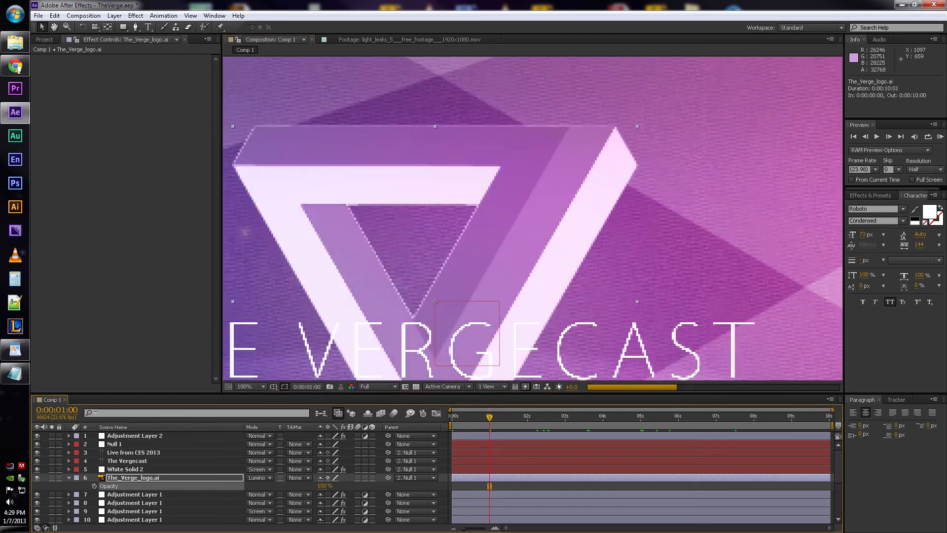
pyautogui.scroll(-2, 529, 271)
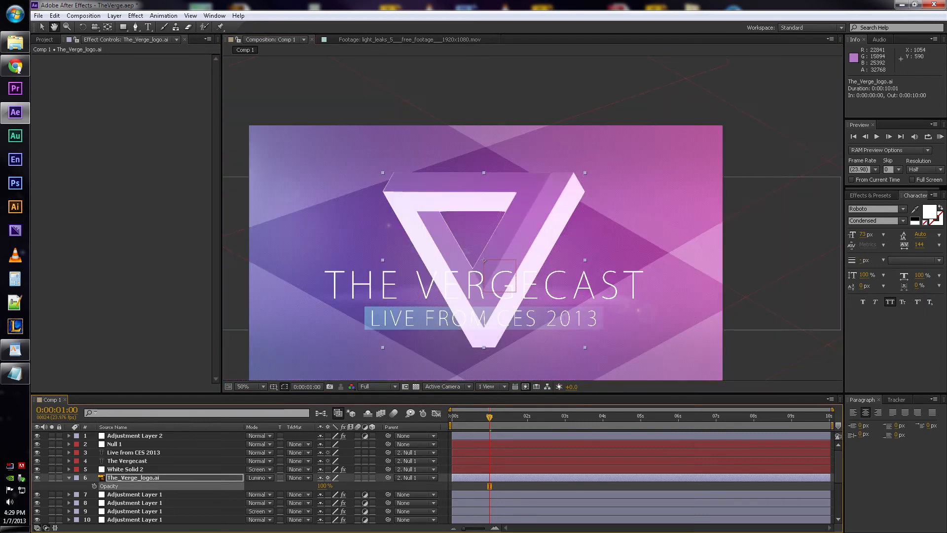
pyautogui.hotkey('ctrl', 'z')
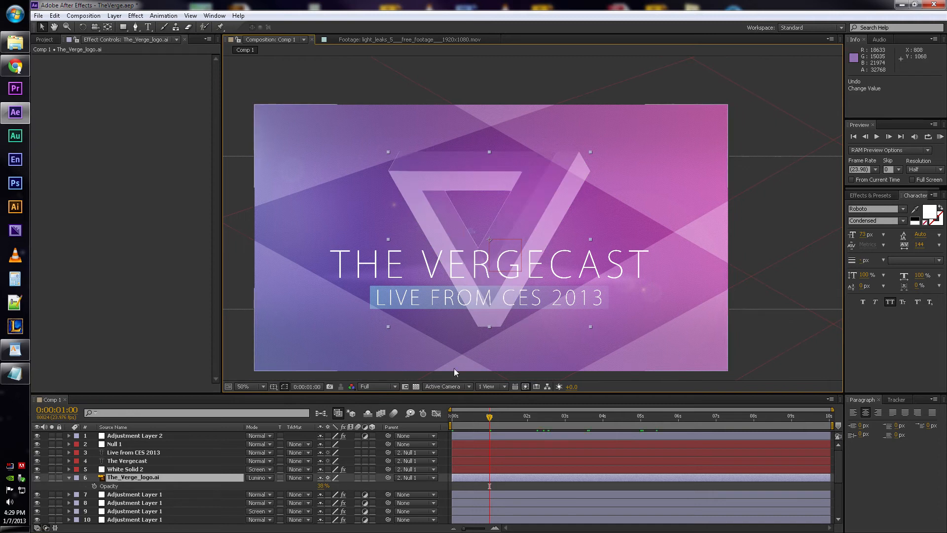
pyautogui.press('t')
# - Select White Solid 2 with its Ramp effect and examine the bar behind the Live from CES 2013 text
pyautogui.click(134, 472)
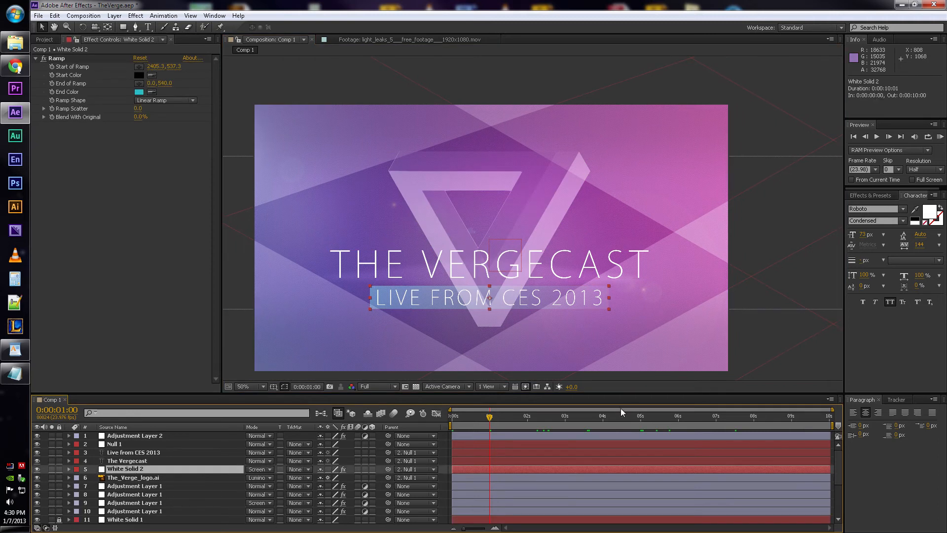
pyautogui.scroll(1, 517, 332)
pyautogui.press('space')
pyautogui.moveTo(488, 326); pyautogui.dragTo(527, 167)
pyautogui.scroll(-1, 527, 167)
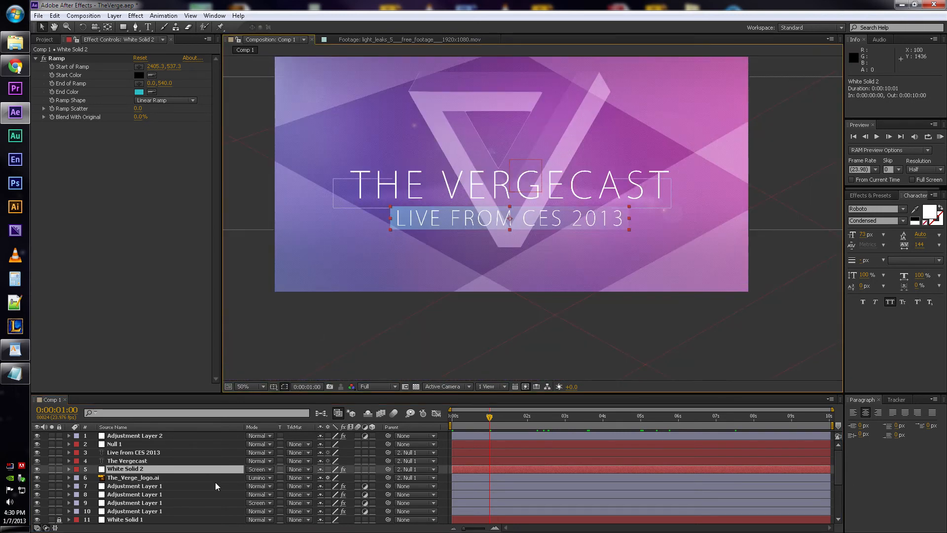
# - Set White Solid 2's blending mode to Normal and its Opacity to 100% to inspect the bar's plain gradient
pyautogui.click(260, 469)
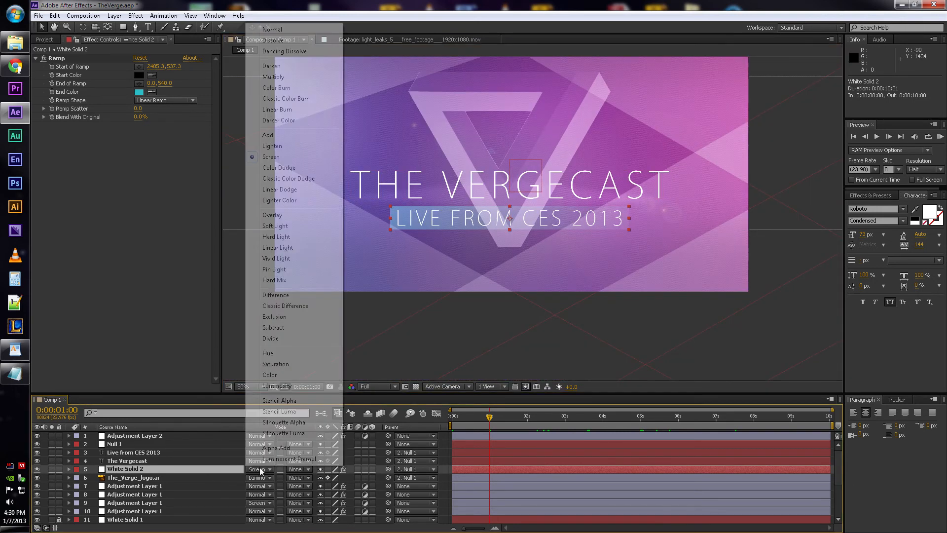
pyautogui.click(272, 30)
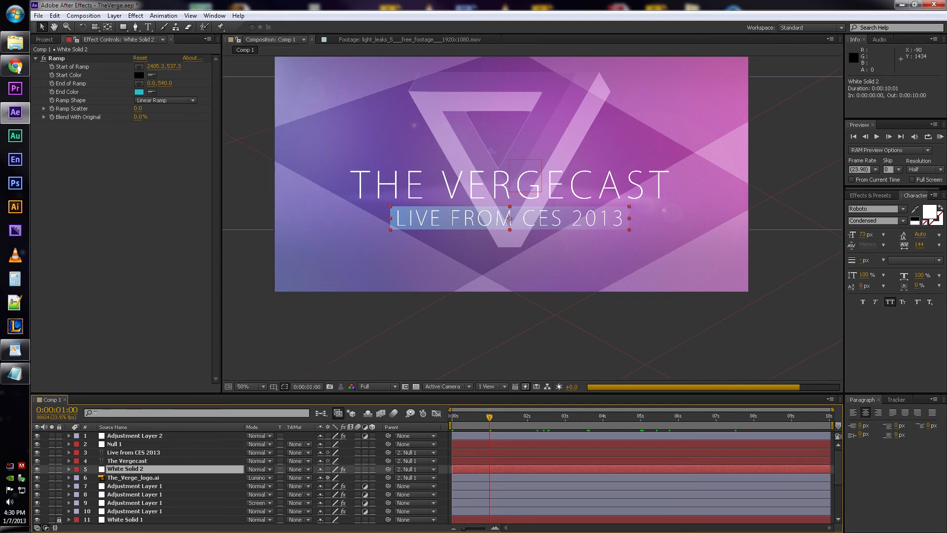
pyautogui.press('t')
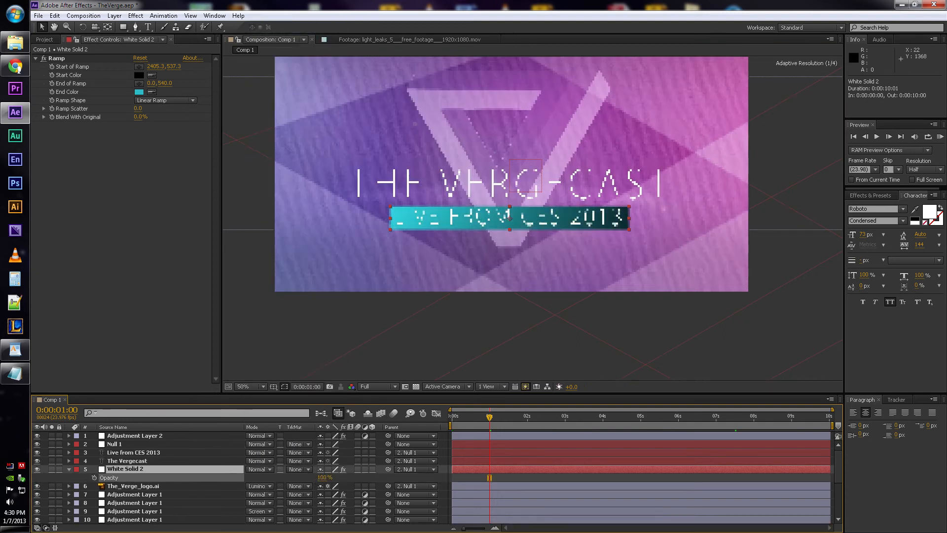
pyautogui.scroll(1, 533, 239)
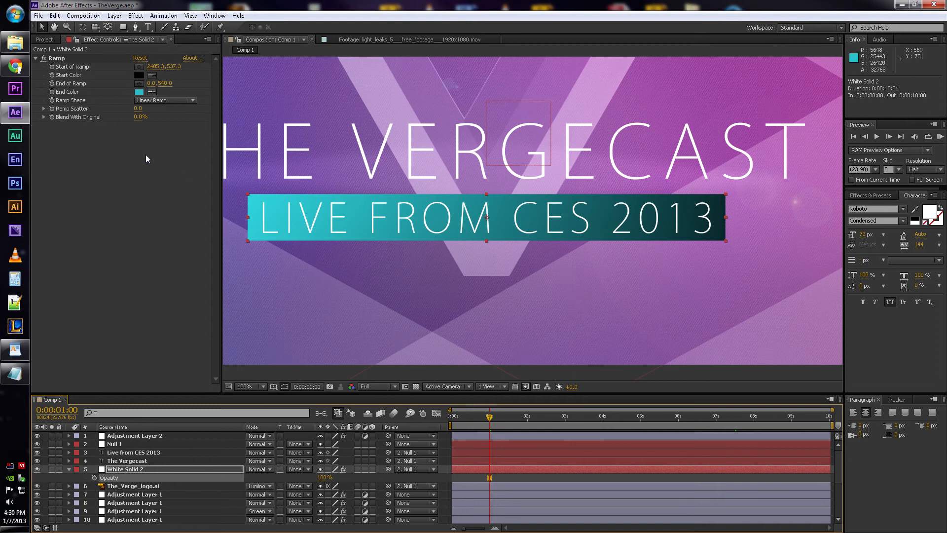
pyautogui.scroll(-1, 343, 170)
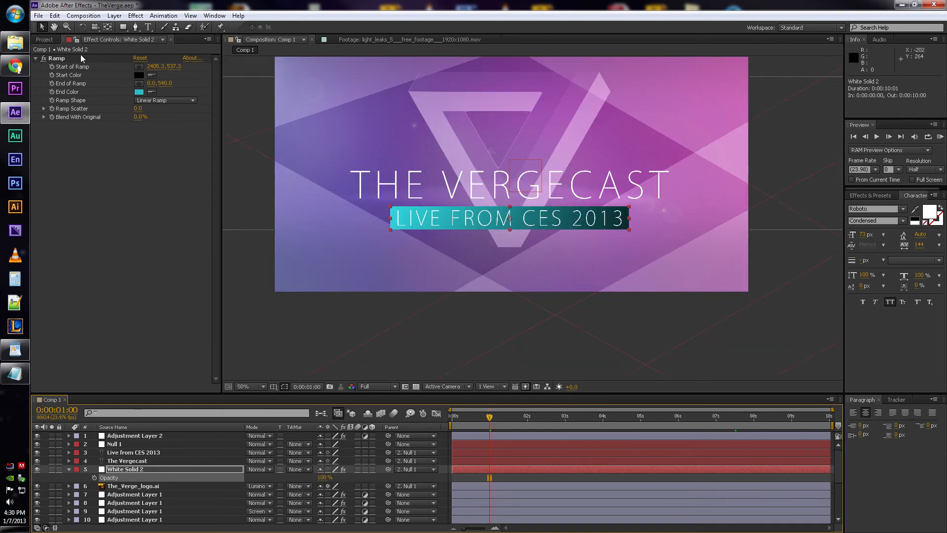
# - Toggle White Solid 2's Ramp effect off and on, try its Start of Ramp point at the bar's dark end and undo the move
pyautogui.click(44, 59)
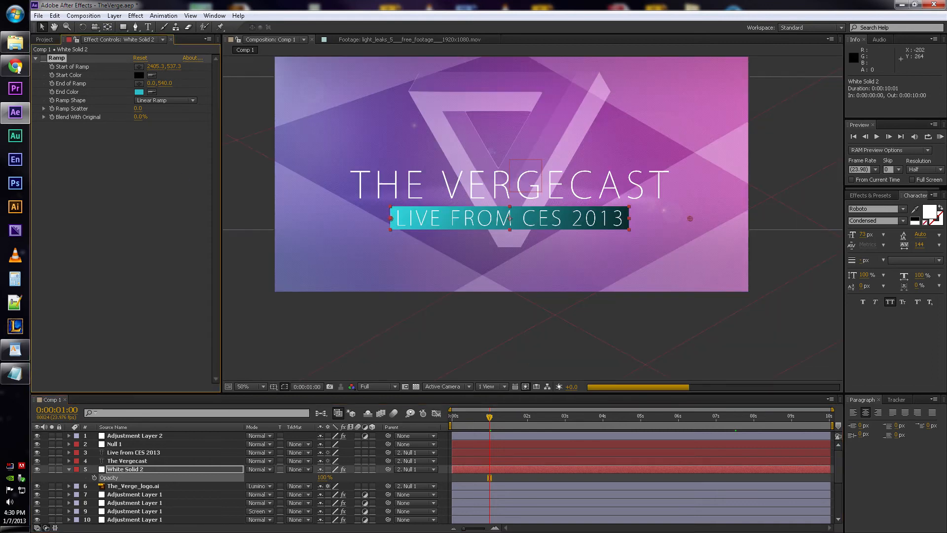
pyautogui.click(44, 59)
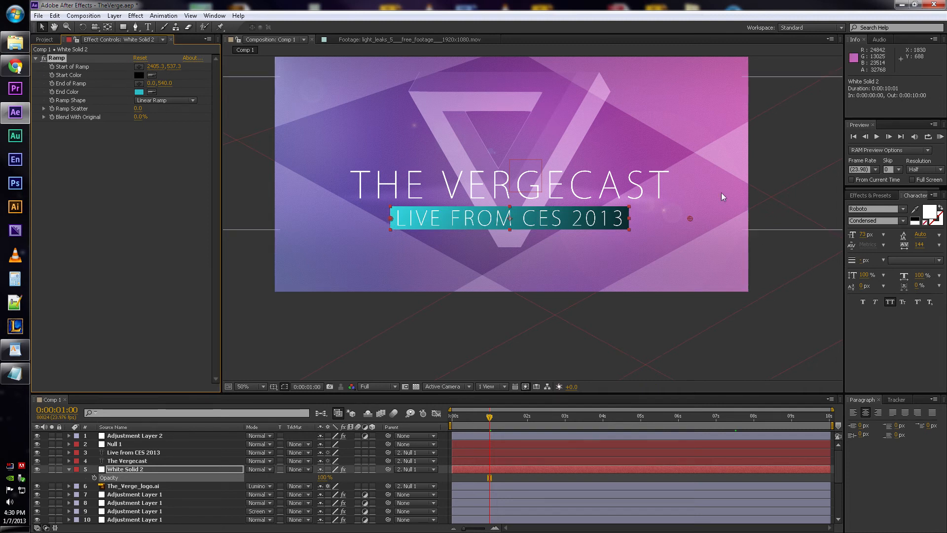
pyautogui.moveTo(691, 218); pyautogui.dragTo(630, 217)
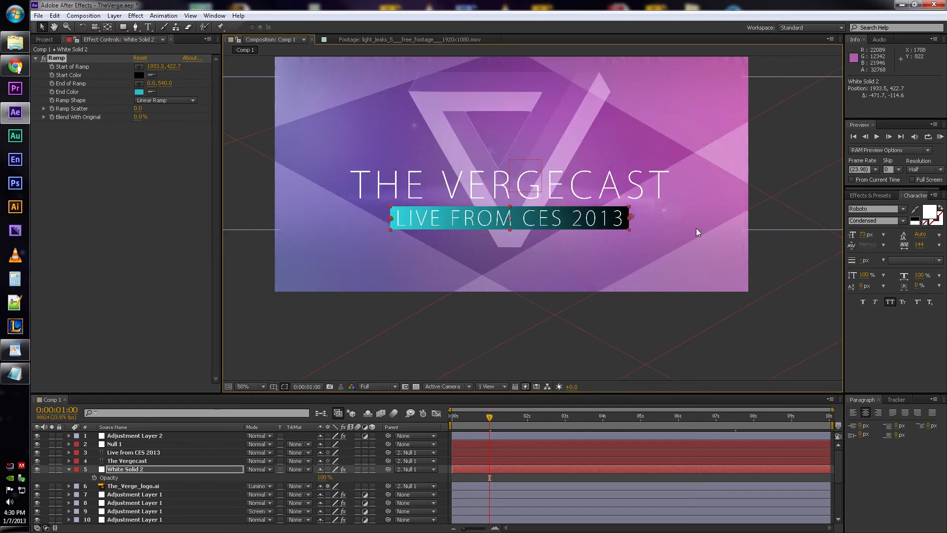
pyautogui.hotkey('ctrl', 'z')
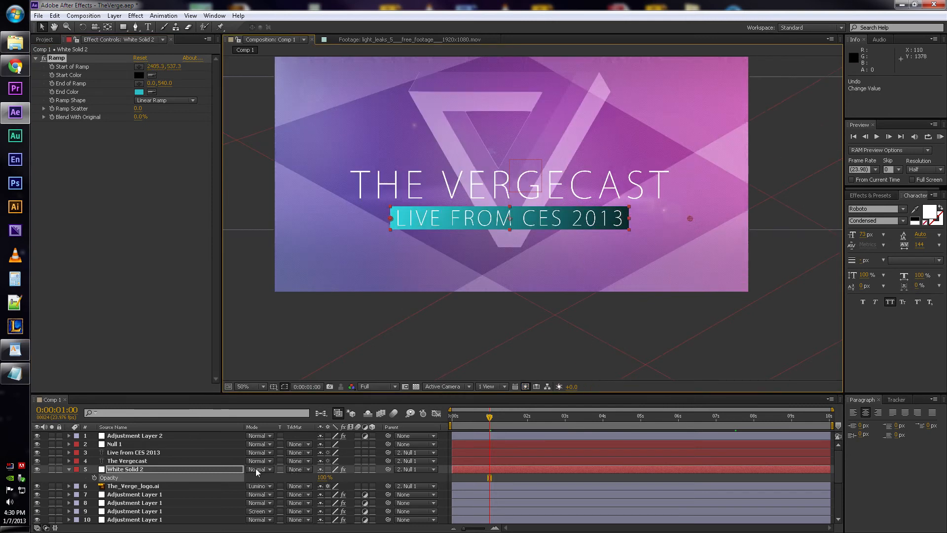
# - Set White Solid 2's blending mode back to Screen and its Opacity to 42%, and collapse the layer's Opacity property
pyautogui.click(255, 470)
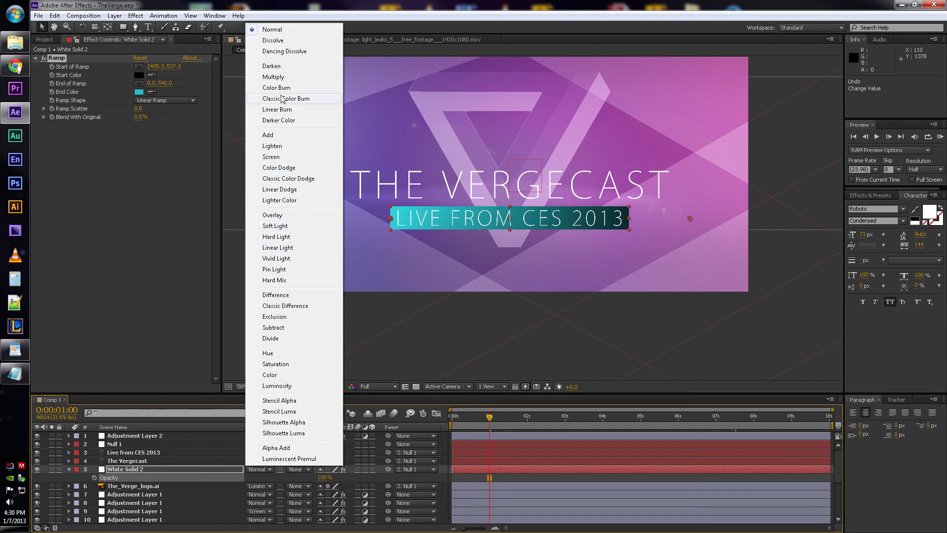
pyautogui.click(272, 156)
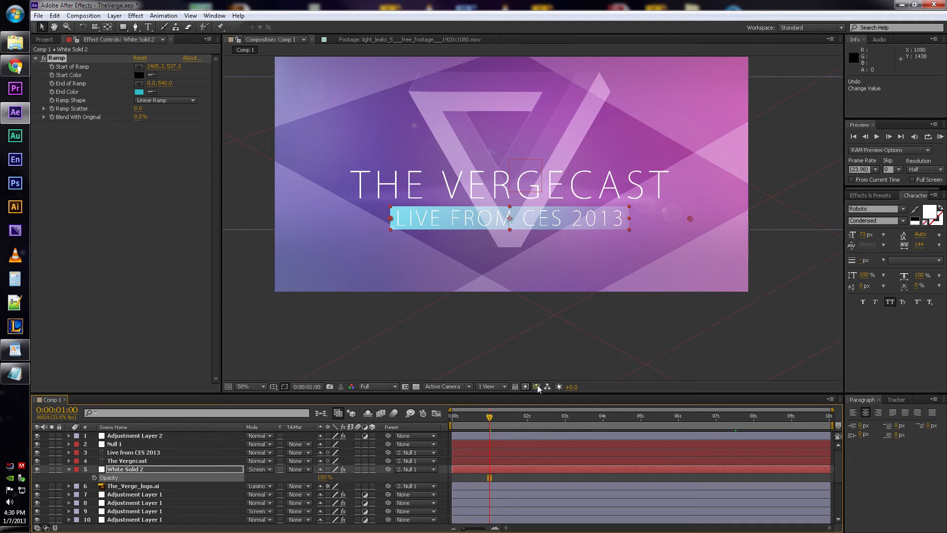
pyautogui.click(325, 478)
pyautogui.write('11')
pyautogui.press('Return')
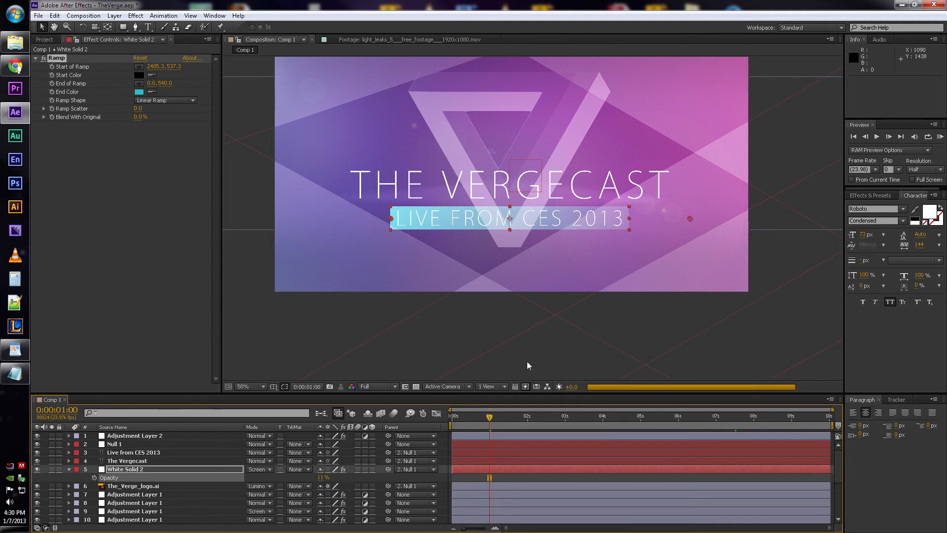
pyautogui.click(321, 478)
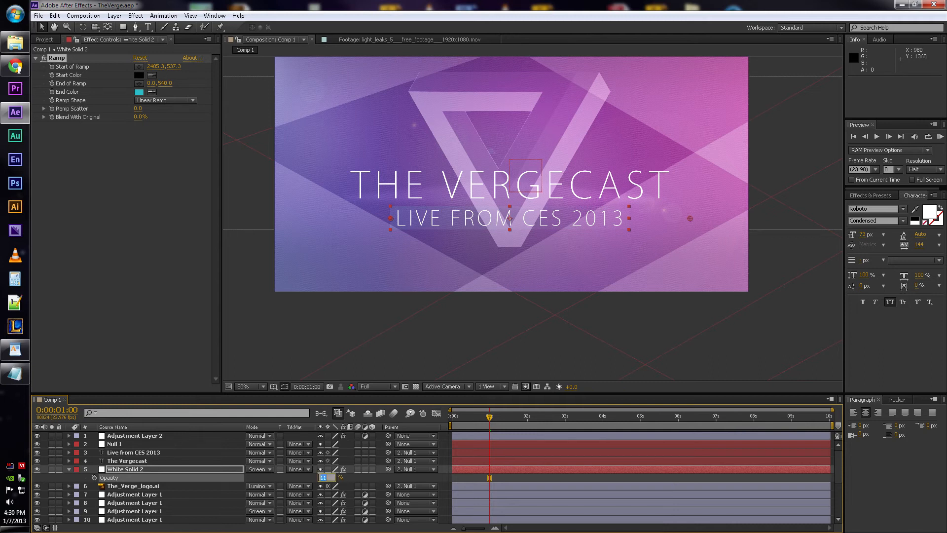
pyautogui.press('Return')
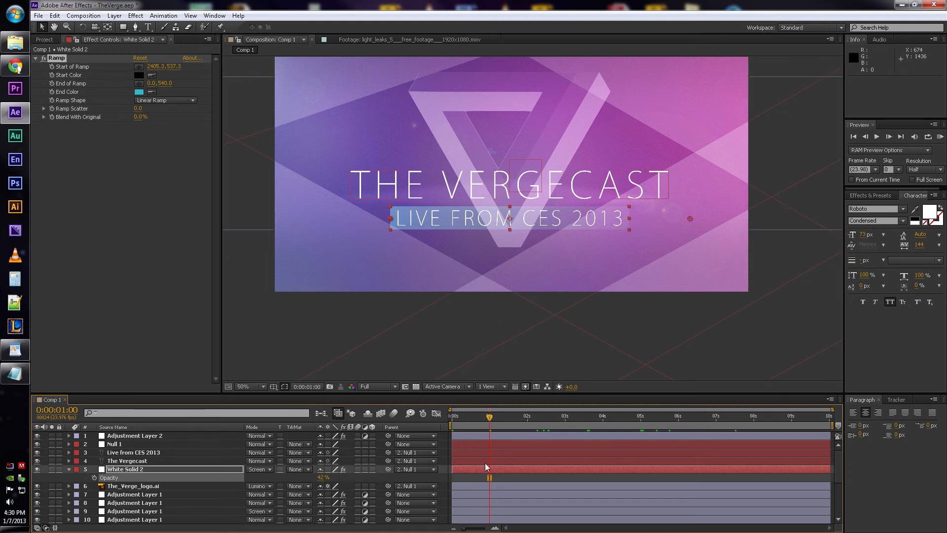
pyautogui.click(484, 479)
pyautogui.click(141, 469)
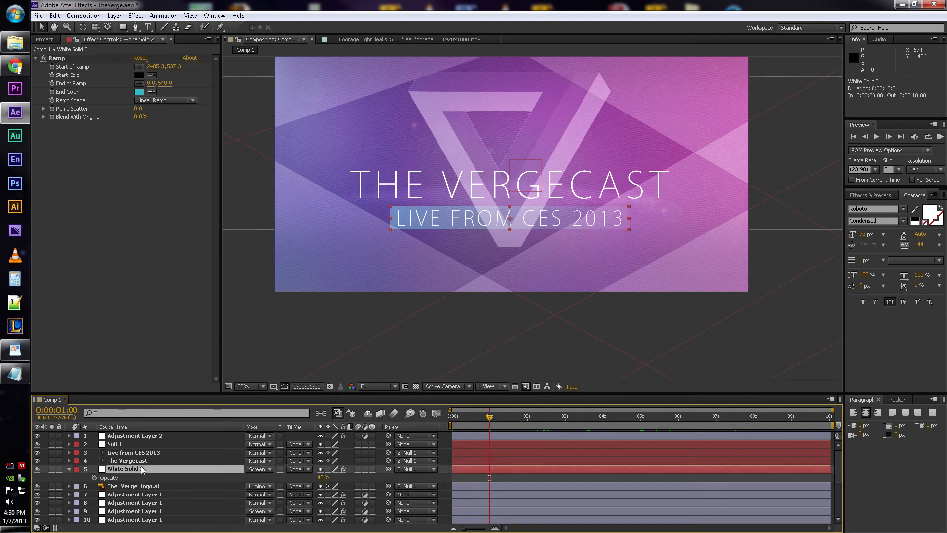
pyautogui.press('t')
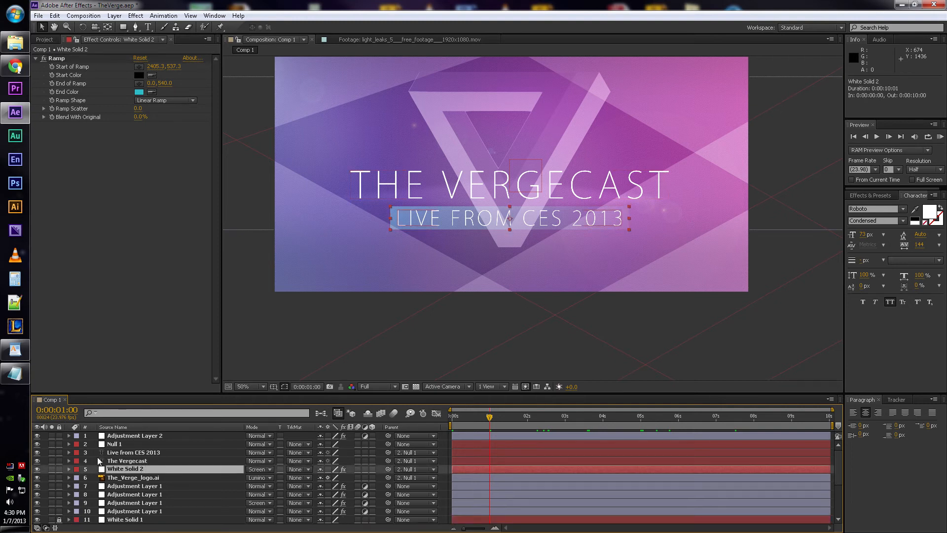
# - Select The Vergecast and Live from CES 2013 text layers in turn and check their font settings
pyautogui.click(145, 461)
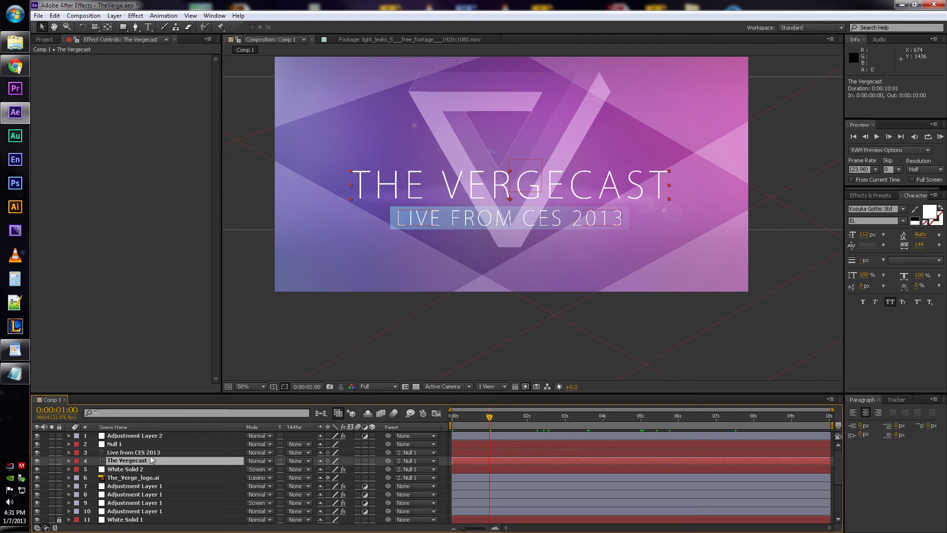
pyautogui.click(872, 209)
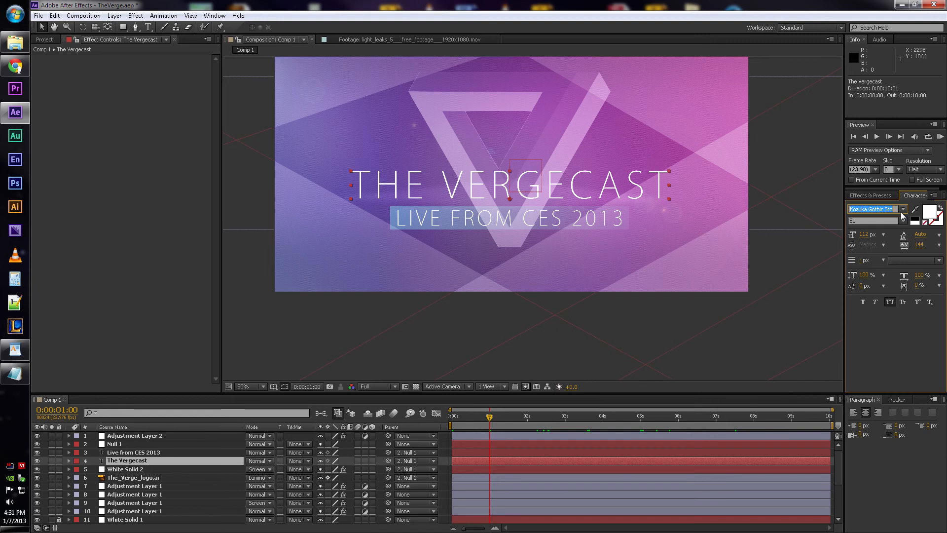
pyautogui.click(155, 452)
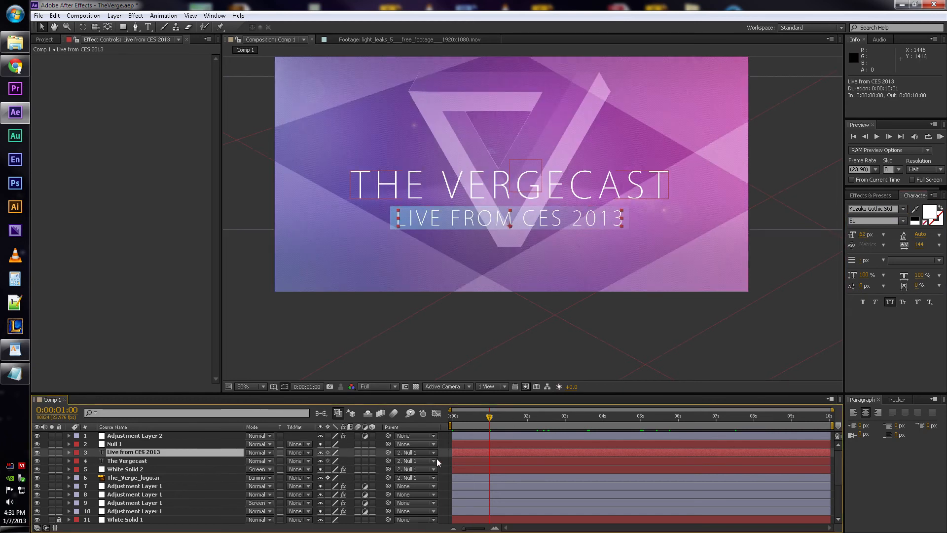
# - Select the Null 1 layer and reveal its Position expression and Scale keyframes for examination
pyautogui.click(135, 444)
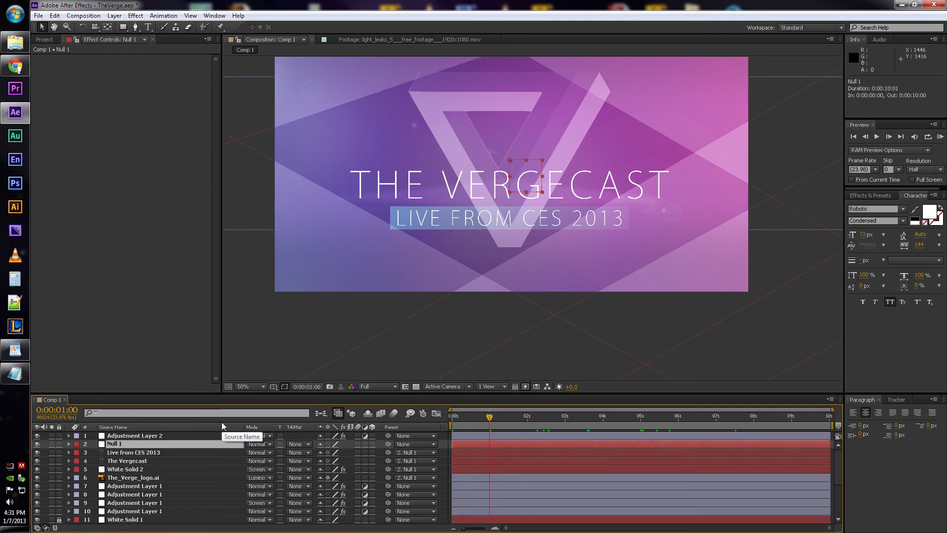
pyautogui.press('p')
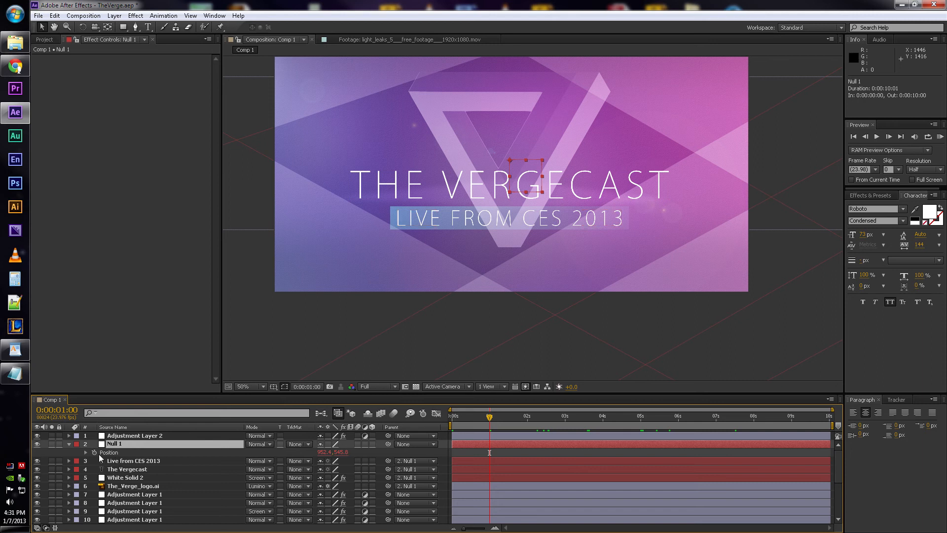
pyautogui.press('u')
pyautogui.press('u')
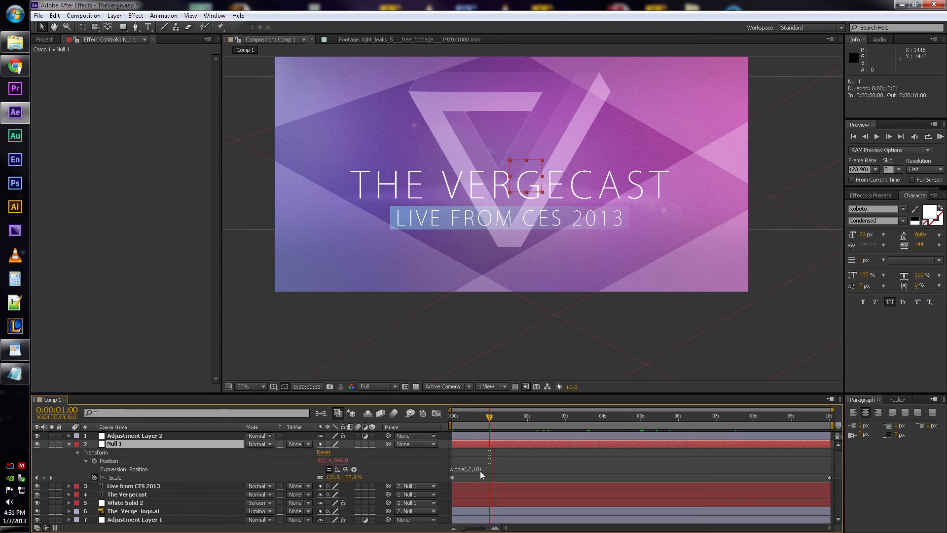
# - Deselect the layers in the composition and collapse the Null 1 layer's properties
pyautogui.click(670, 105)
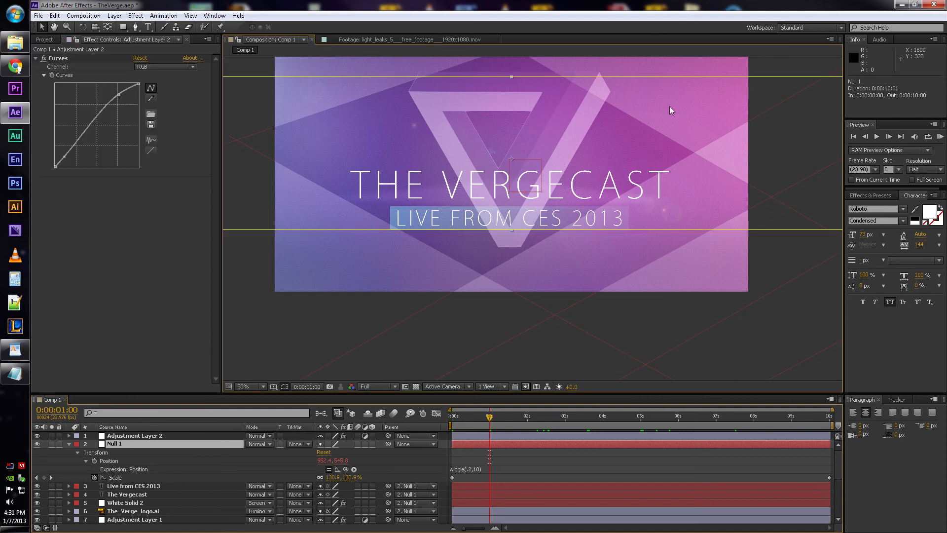
pyautogui.click(679, 238)
pyautogui.click(739, 350)
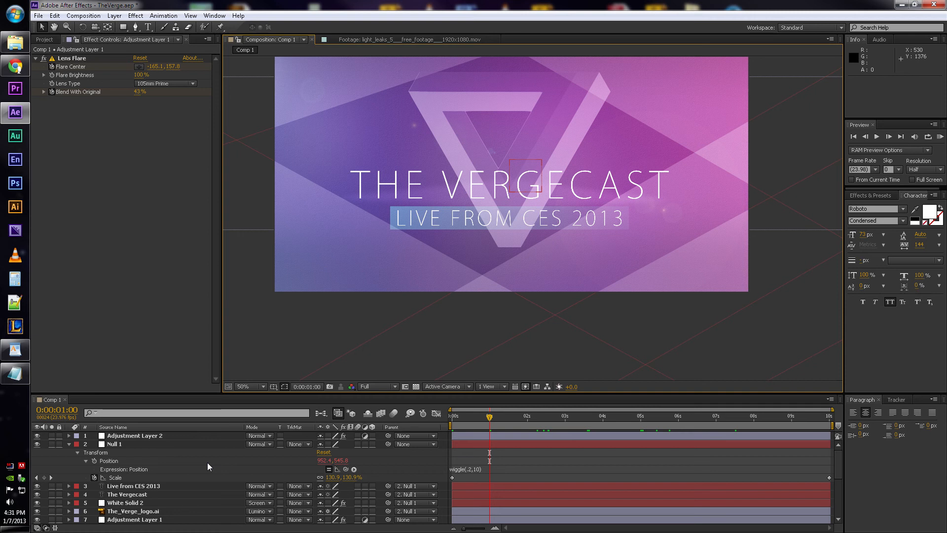
pyautogui.click(67, 444)
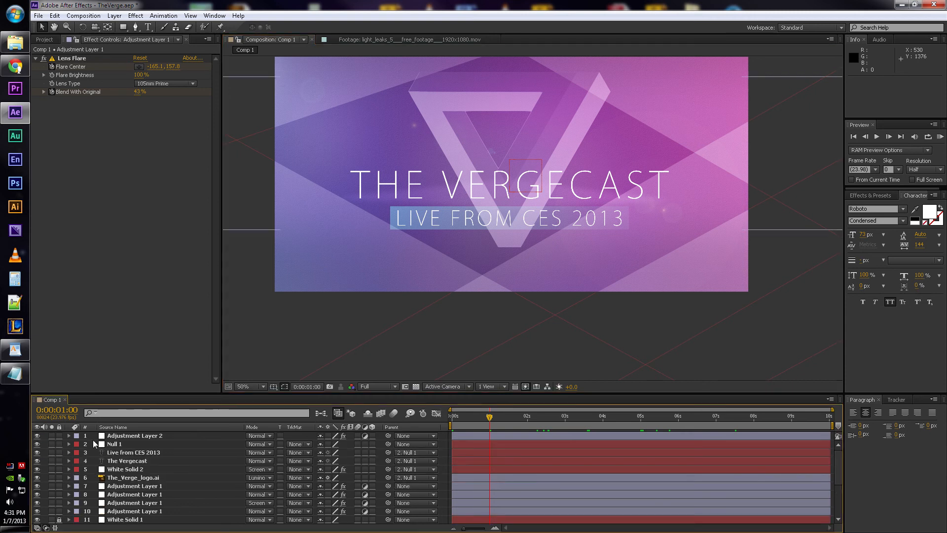
# - Select Adjustment Layer 2 and toggle its visibility off and on to compare the image with and without its Curves effect
pyautogui.click(116, 437)
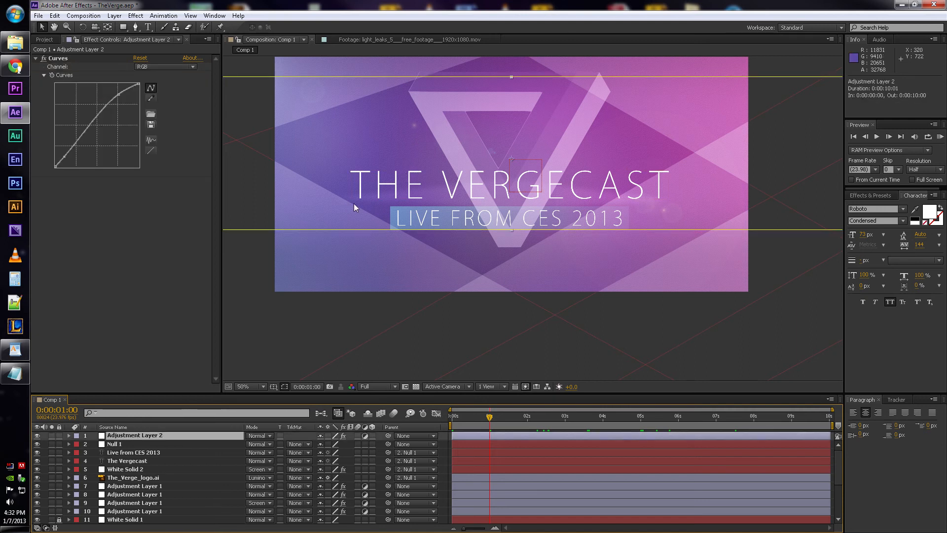
pyautogui.click(37, 435)
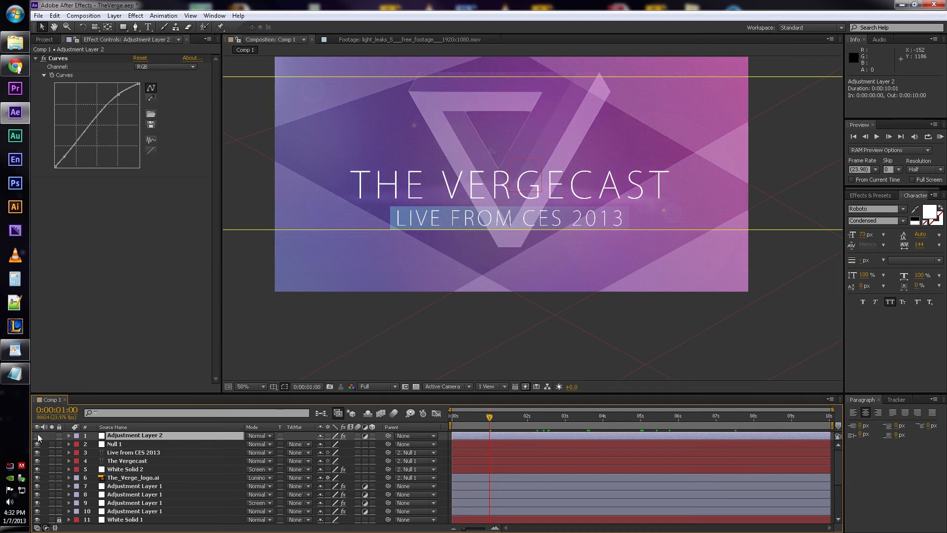
pyautogui.click(38, 436)
pyautogui.click(37, 436)
pyautogui.click(37, 436)
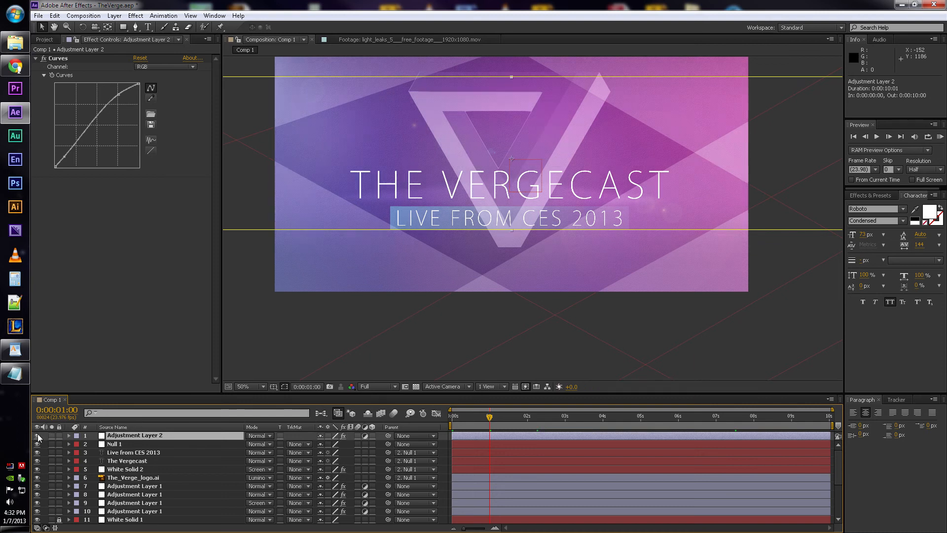
pyautogui.press('space')
pyautogui.moveTo(491, 140); pyautogui.dragTo(484, 189)
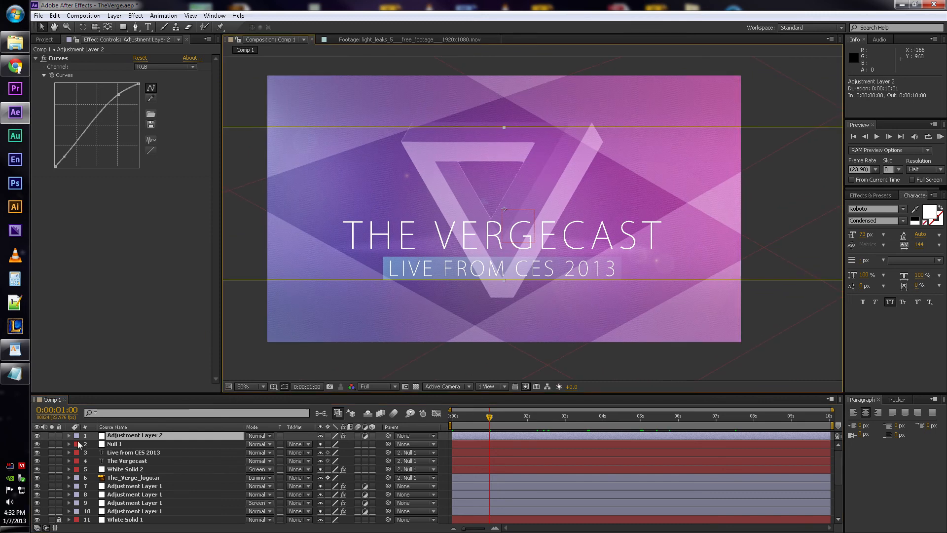
pyautogui.click(38, 436)
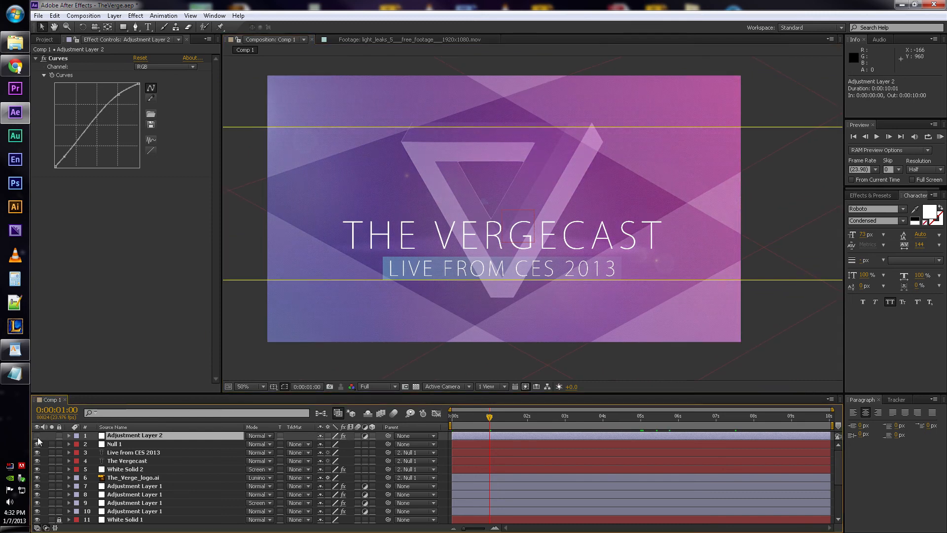
pyautogui.click(38, 436)
# - Add the four Adjustment Layer 1 layers to the selection and toggle all five adjustment layers off and on to compare the grading
pyautogui.click(134, 487)
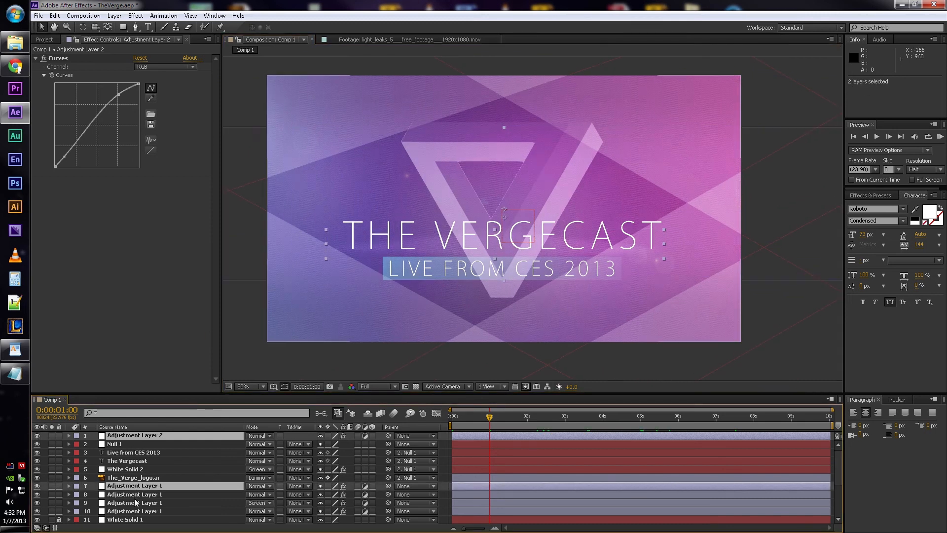
pyautogui.keyDown('shift'); pyautogui.click(134, 495); pyautogui.keyUp('shift')
pyautogui.keyDown('shift'); pyautogui.click(135, 503); pyautogui.keyUp('shift')
pyautogui.keyDown('shift'); pyautogui.click(134, 511); pyautogui.keyUp('shift')
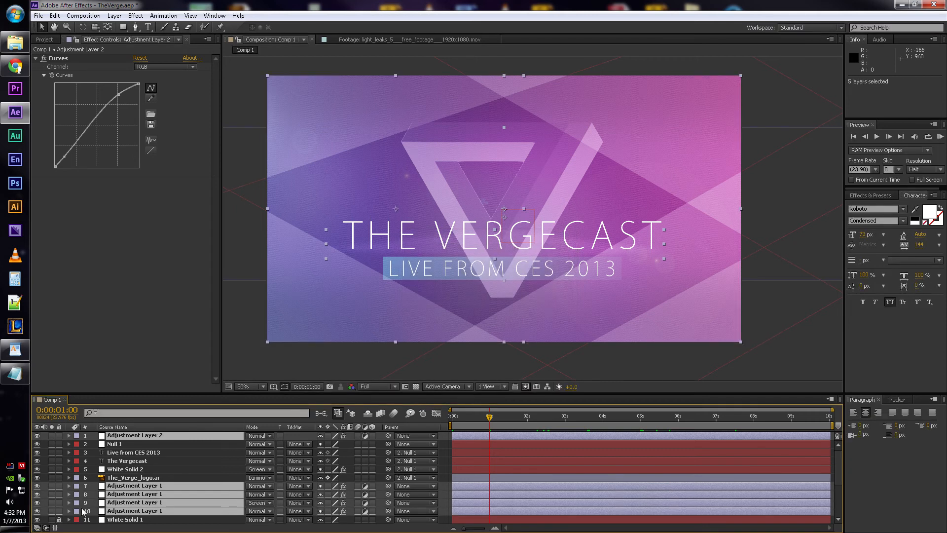
pyautogui.click(38, 436)
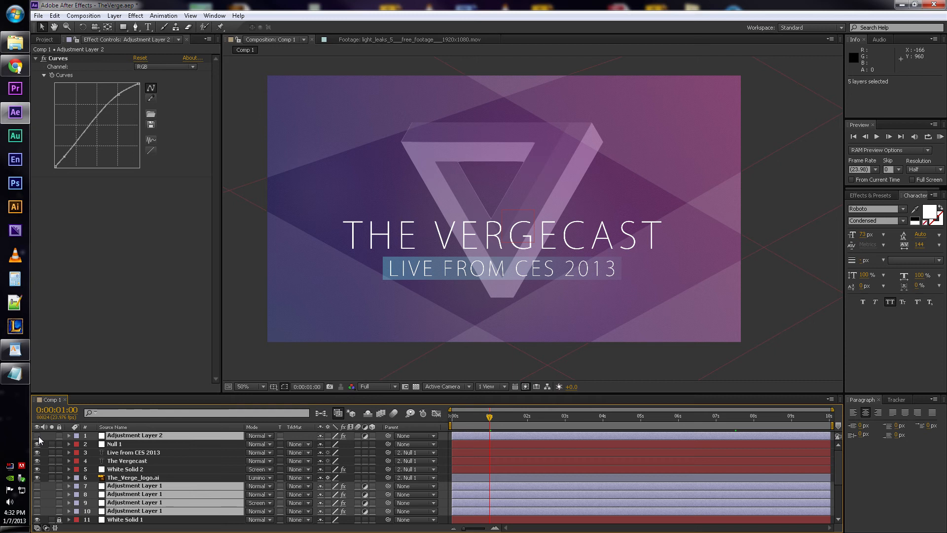
pyautogui.click(37, 436)
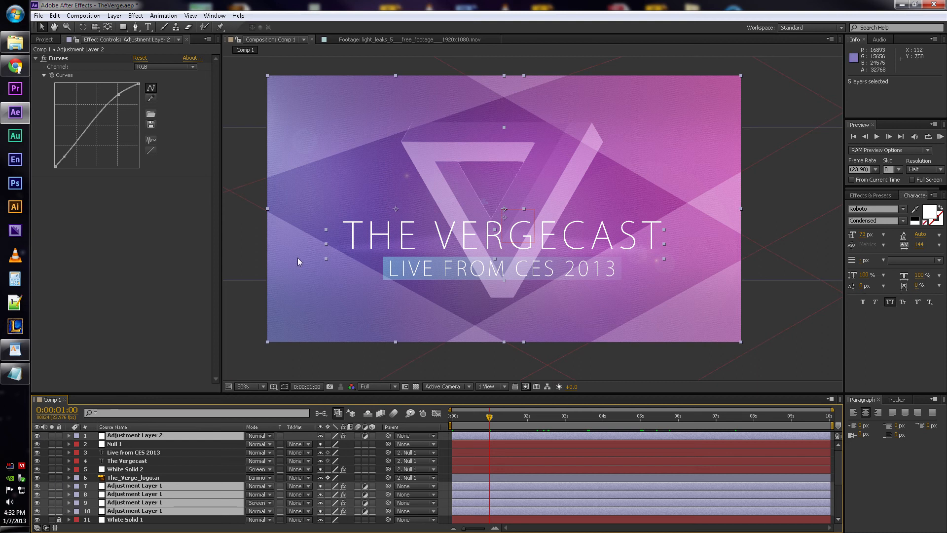
# - Return the current time to 0:00:00:00 and select only Adjustment Layer 2
pyautogui.press('.')
pyautogui.press('.')
pyautogui.press(',')
pyautogui.press(',')
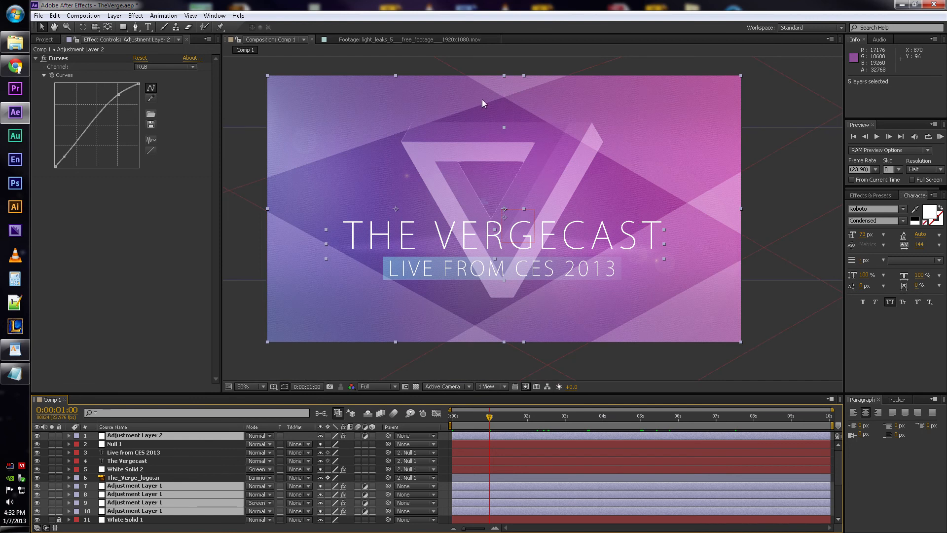
pyautogui.press('KP_0')
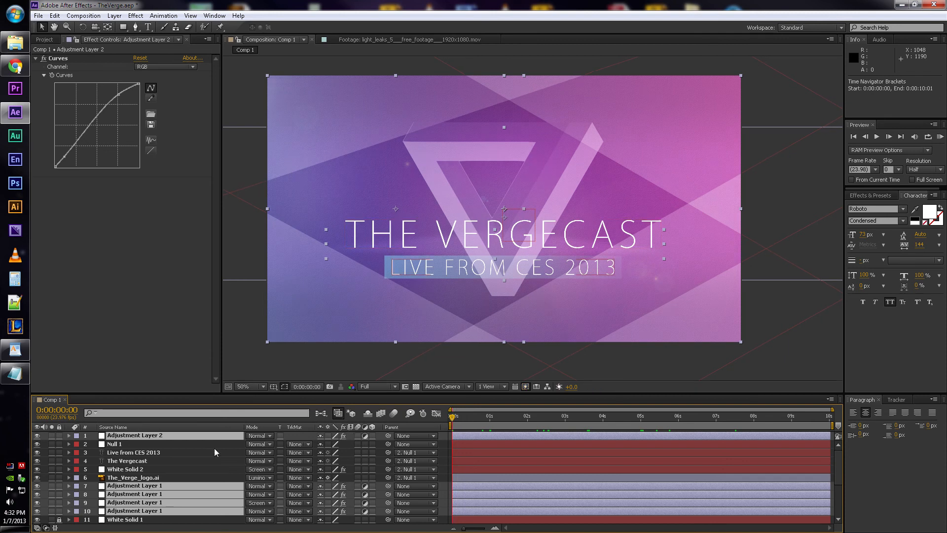
pyautogui.click(183, 444)
pyautogui.click(179, 436)
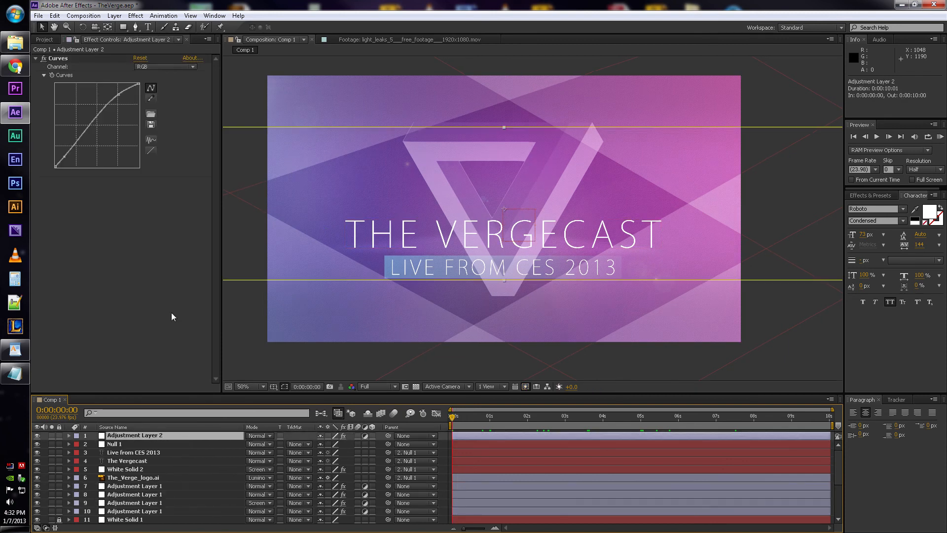
# - Show the project's items, deselect all layers, and play a RAM preview of the composition before stopping it
pyautogui.click(46, 39)
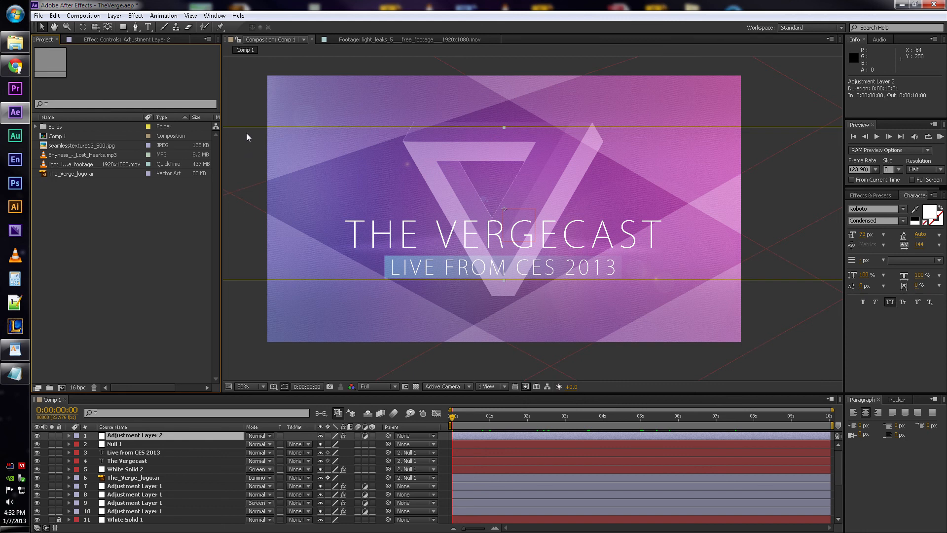
pyautogui.click(243, 97)
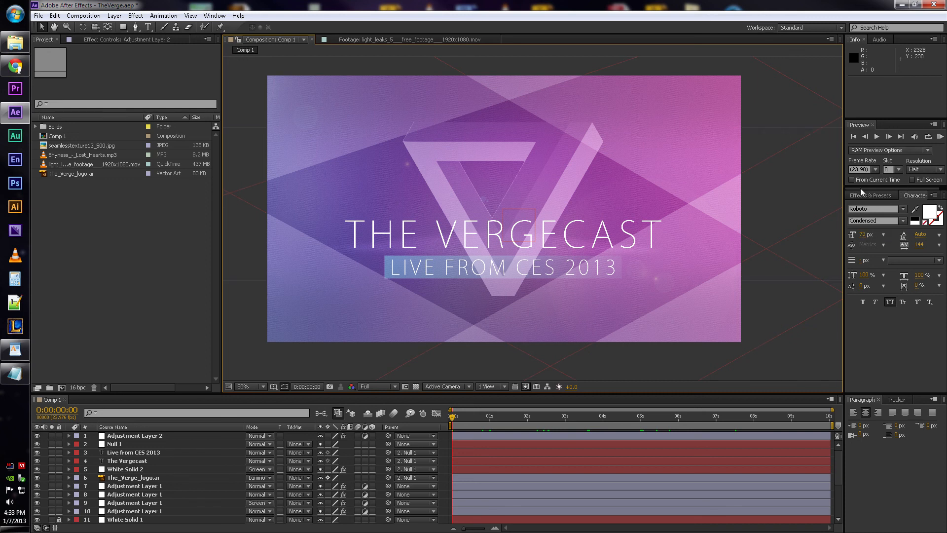
pyautogui.click(940, 137)
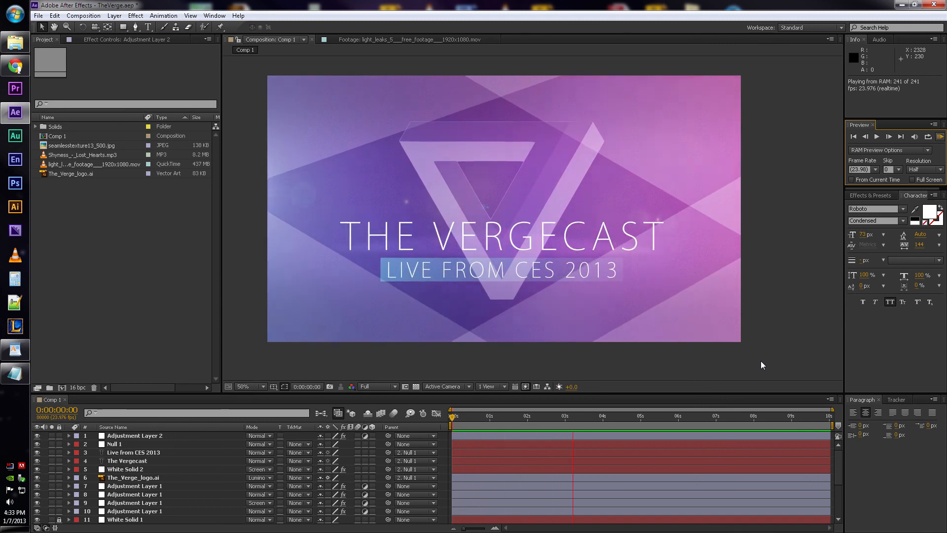
pyautogui.press('space')
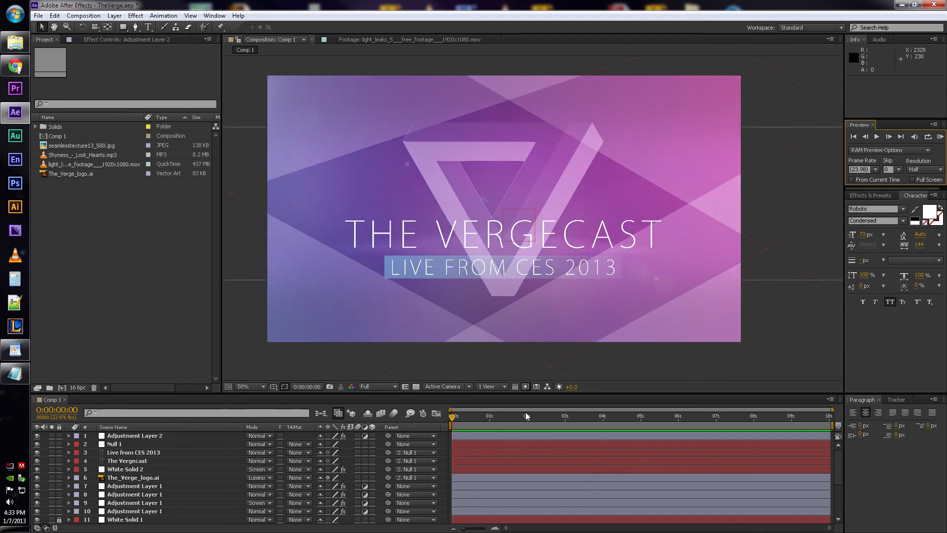
# - Enable frame blending for the composition and start another RAM preview
pyautogui.scroll(-3, 226, 474)
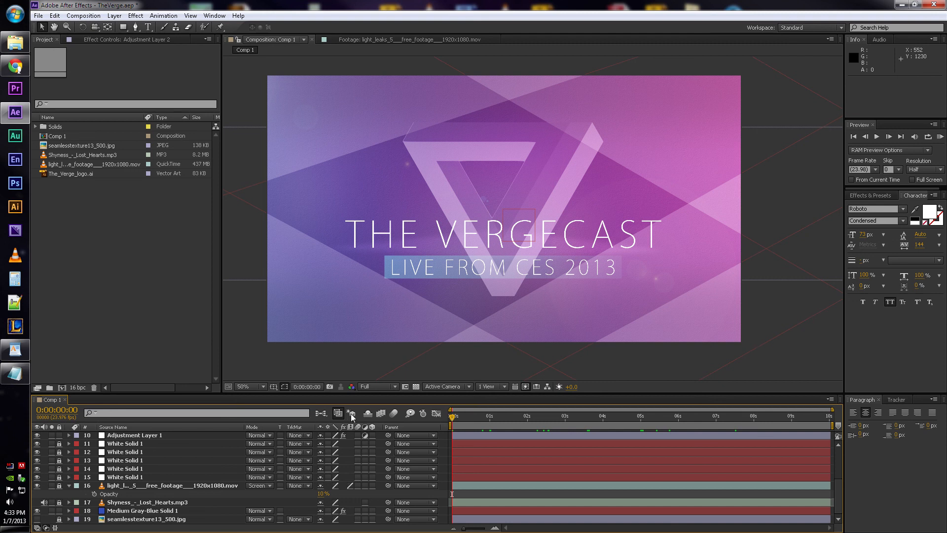
pyautogui.click(381, 414)
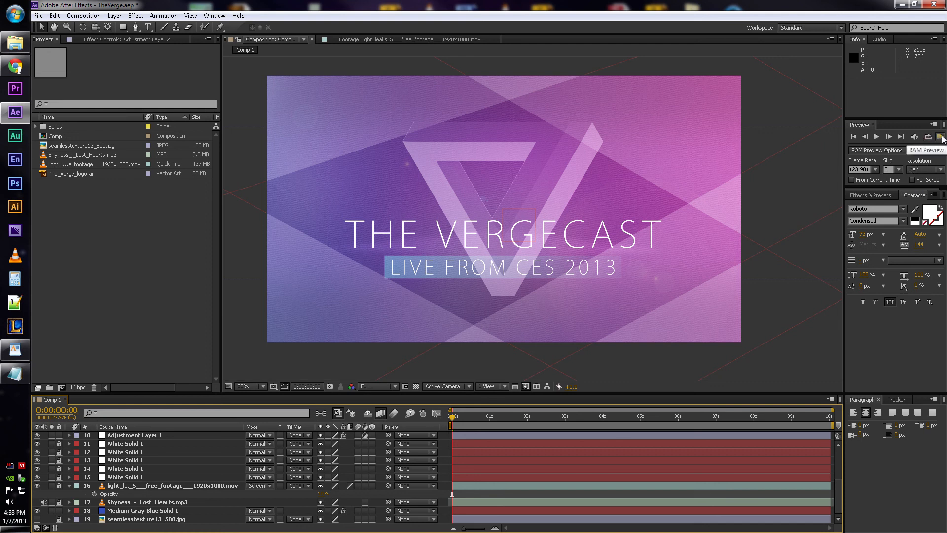
pyautogui.click(940, 137)
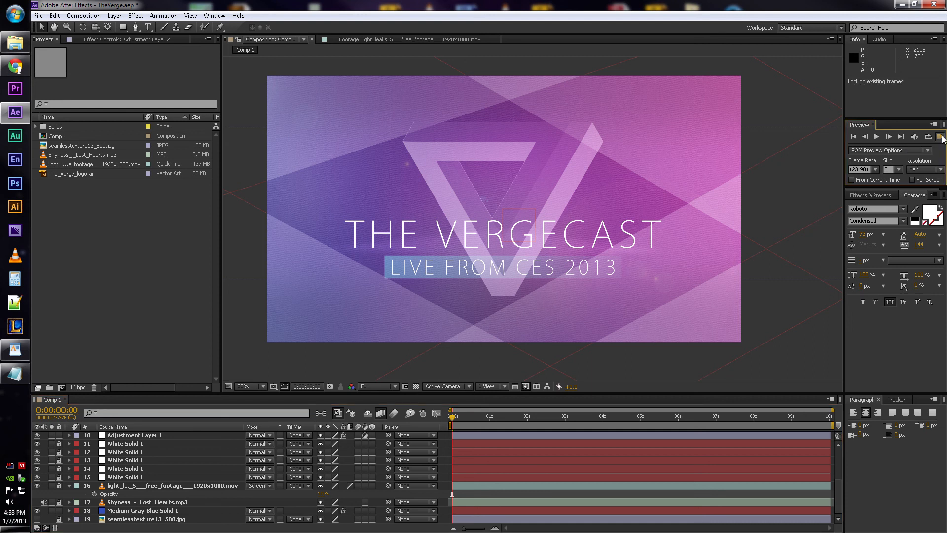